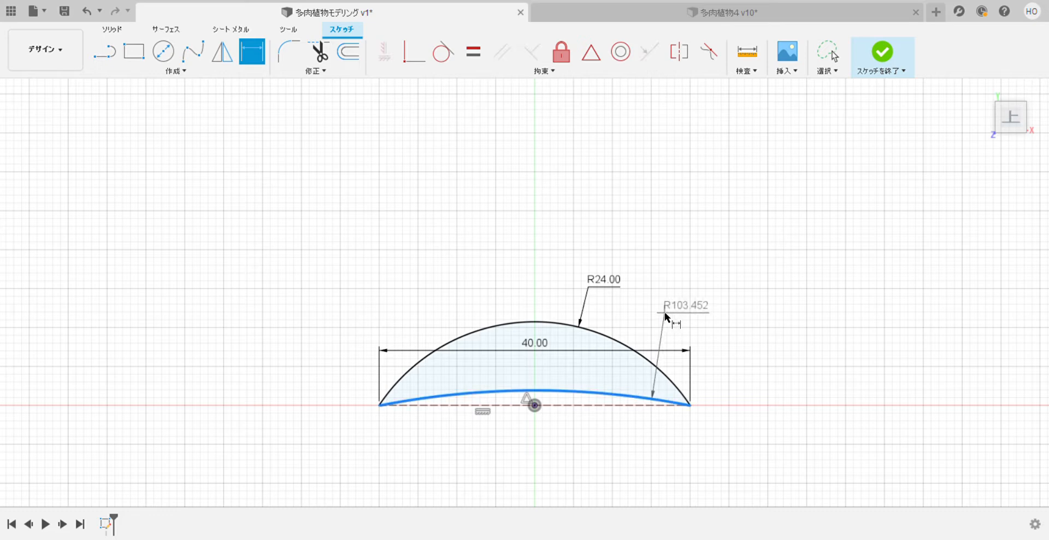
# Set the radius of the crescent profile's lower arc to 80 mm and finish the sketch.
pyautogui.write('80')
pyautogui.press('Return')
pyautogui.click(883, 52)
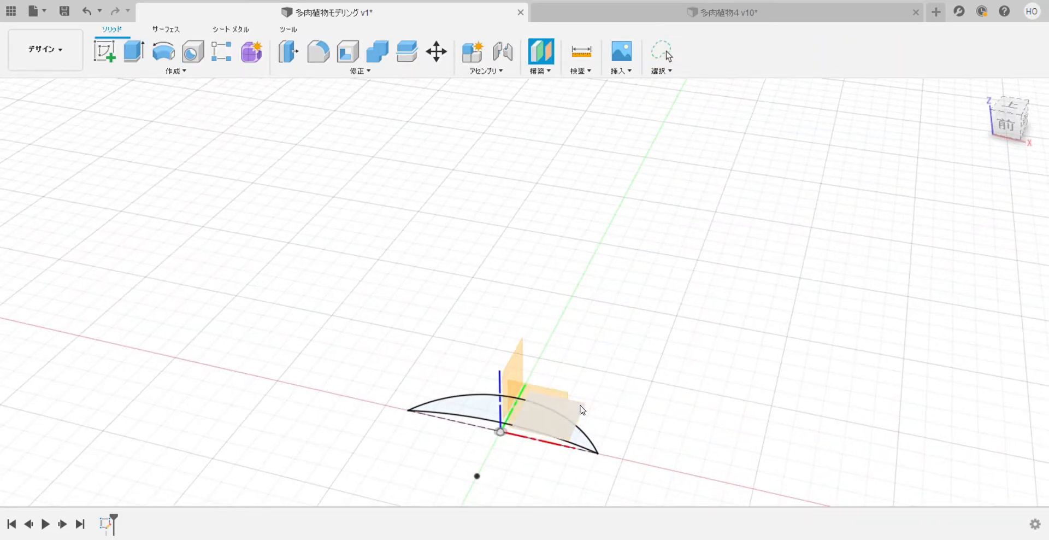
# Create a construction plane offset upward from the horizontal origin plane, well above the crescent profile.
pyautogui.click(582, 410)
pyautogui.moveTo(620, 381); pyautogui.dragTo(624, 269)
pyautogui.press('Return')
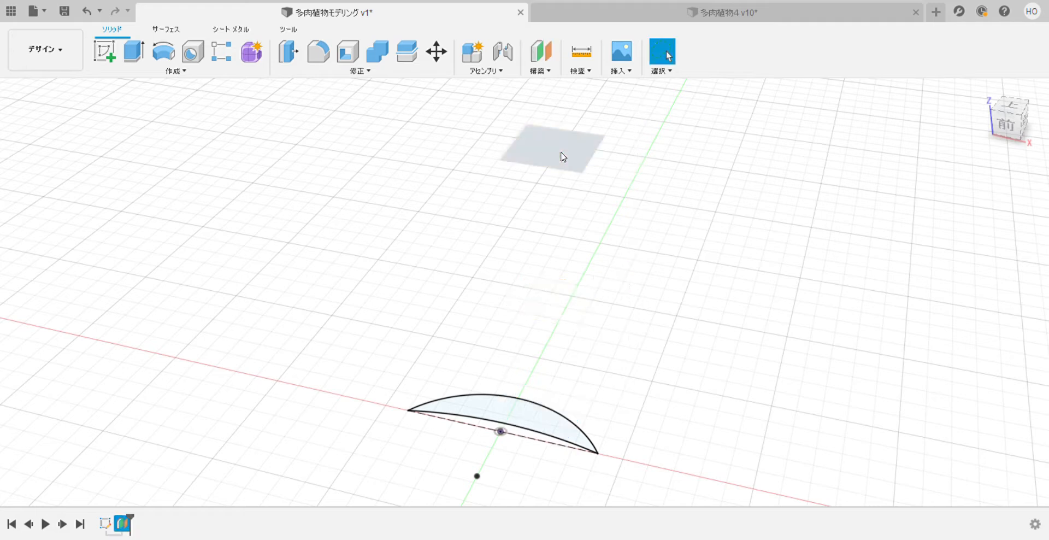
# Start a sketch on the raised plane and offset the crescent outline 4 mm inward to make a small tip profile.
pyautogui.click(563, 157)
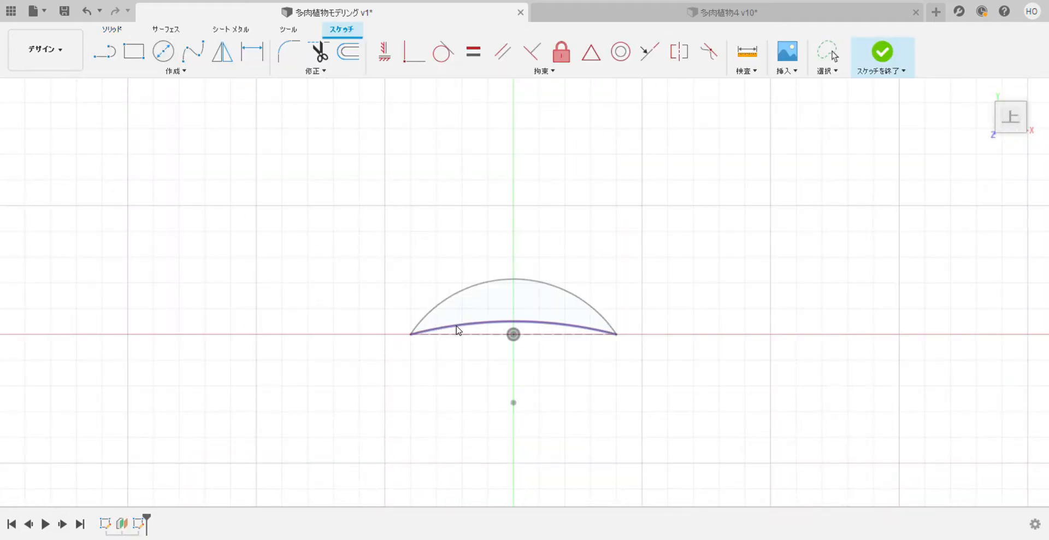
pyautogui.press('o')
pyautogui.click(499, 323)
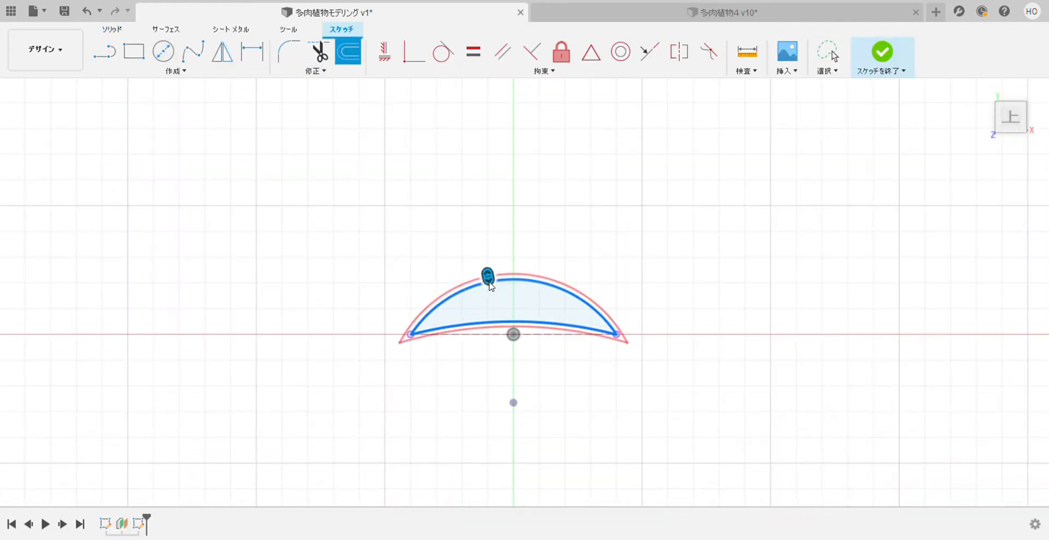
pyautogui.moveTo(488, 274); pyautogui.dragTo(500, 308)
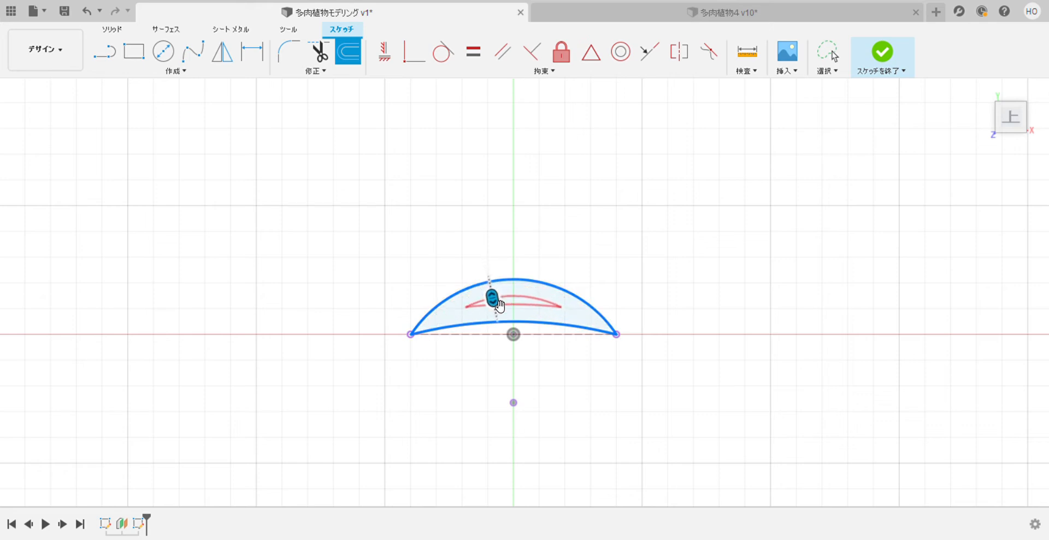
pyautogui.press('Return')
# Delete the two large outer arcs from the upper sketch, keeping only the small offset profile, and finish the sketch.
pyautogui.scroll(5, 535, 306)
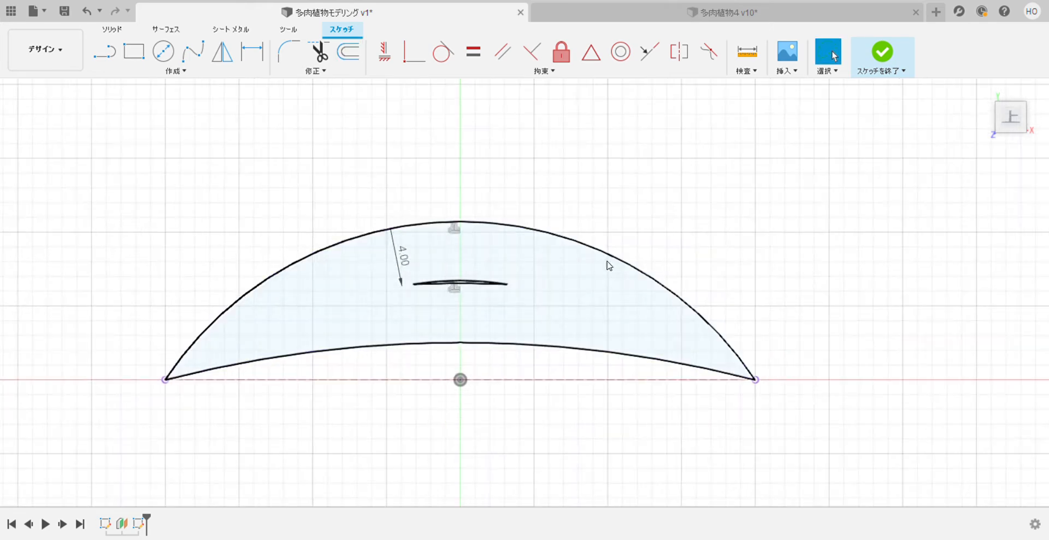
pyautogui.click(499, 328)
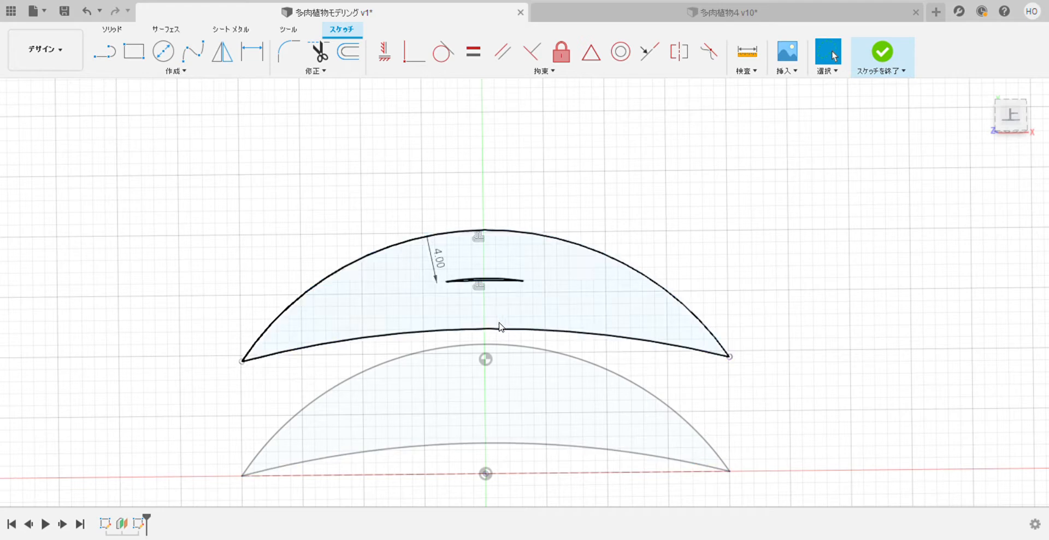
pyautogui.press('Delete')
pyautogui.click(561, 238)
pyautogui.press('Delete')
pyautogui.click(883, 53)
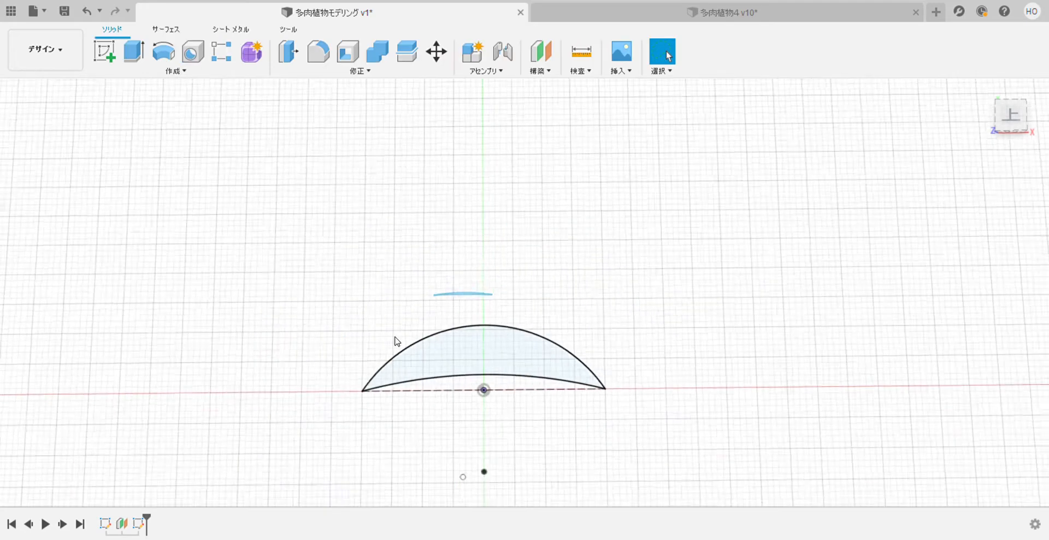
# Loft a solid from the crescent base profile up to the small upper profile to form the leaf body.
pyautogui.click(188, 71)
pyautogui.click(146, 183)
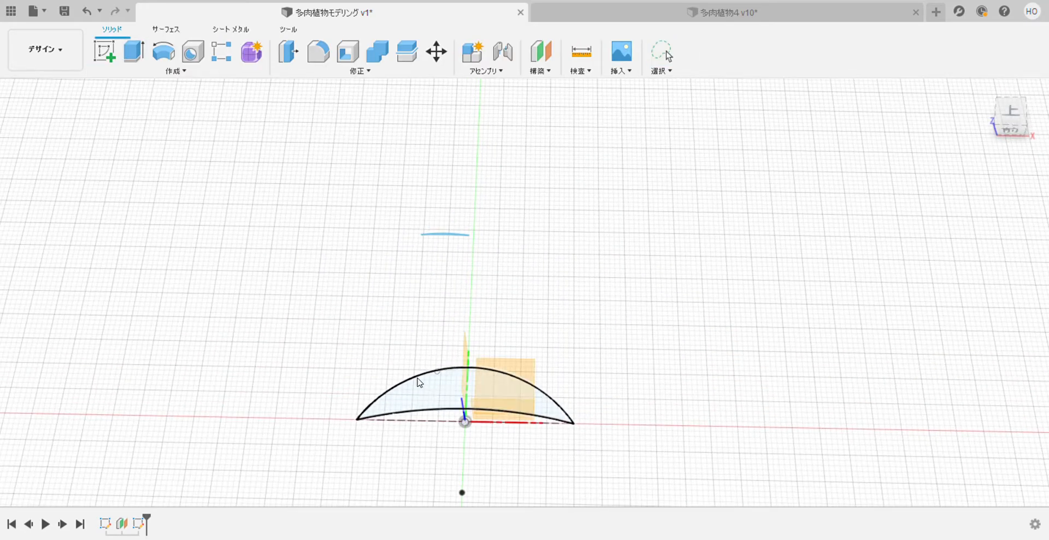
pyautogui.click(437, 385)
pyautogui.scroll(5, 462, 267)
pyautogui.click(431, 189)
pyautogui.scroll(-2, 546, 226)
pyautogui.click(885, 193)
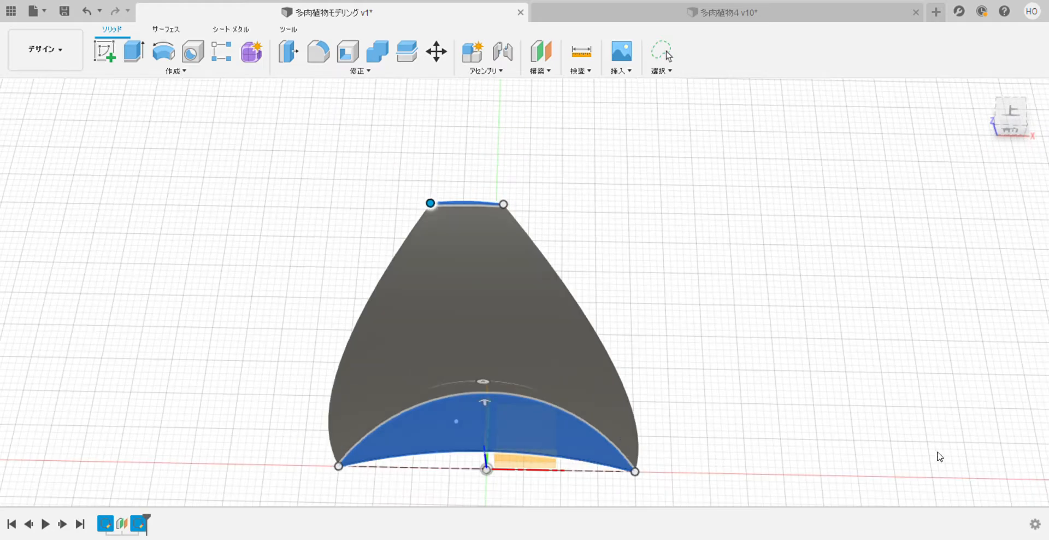
pyautogui.click(939, 456)
# Create a construction plane offset 5 mm above the leaf body's top face.
pyautogui.keyDown('shift'); pyautogui.moveTo(787, 273); pyautogui.dragTo(563, 246, button='middle'); pyautogui.keyUp('shift')
pyautogui.scroll(-3, 562, 246)
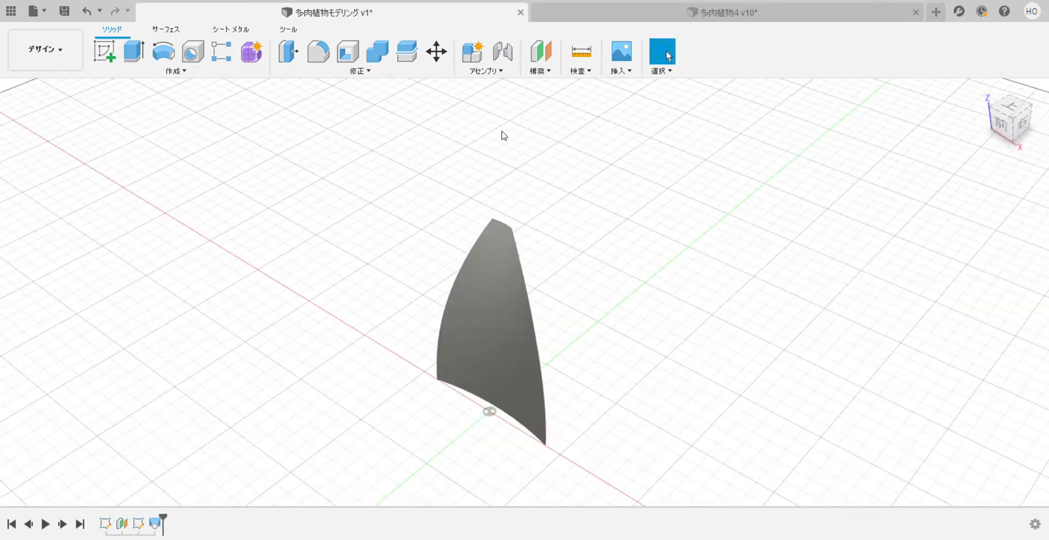
pyautogui.click(544, 72)
pyautogui.click(569, 90)
pyautogui.scroll(3, 515, 202)
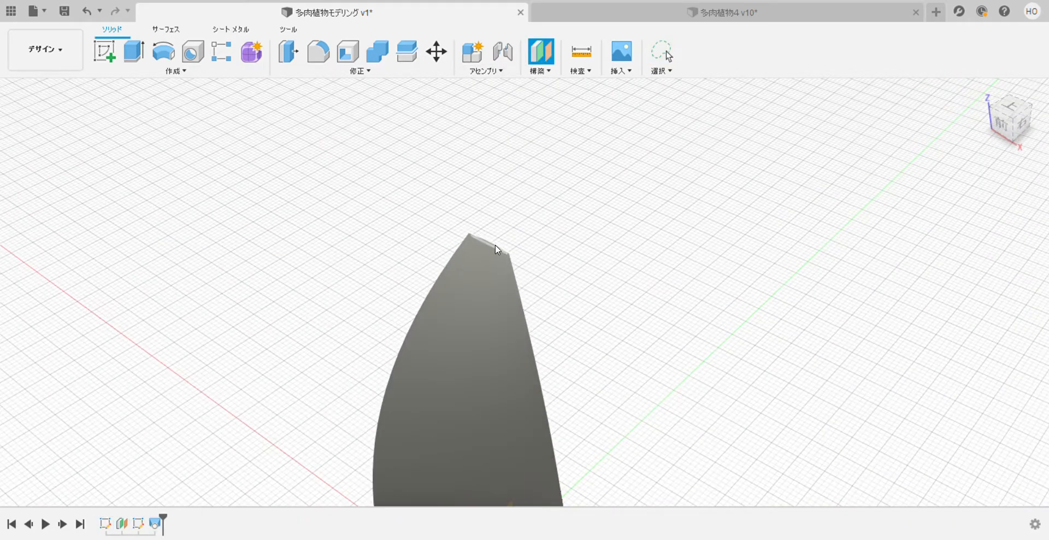
pyautogui.click(495, 245)
pyautogui.moveTo(495, 234); pyautogui.dragTo(495, 195)
pyautogui.write('5')
pyautogui.press('Return')
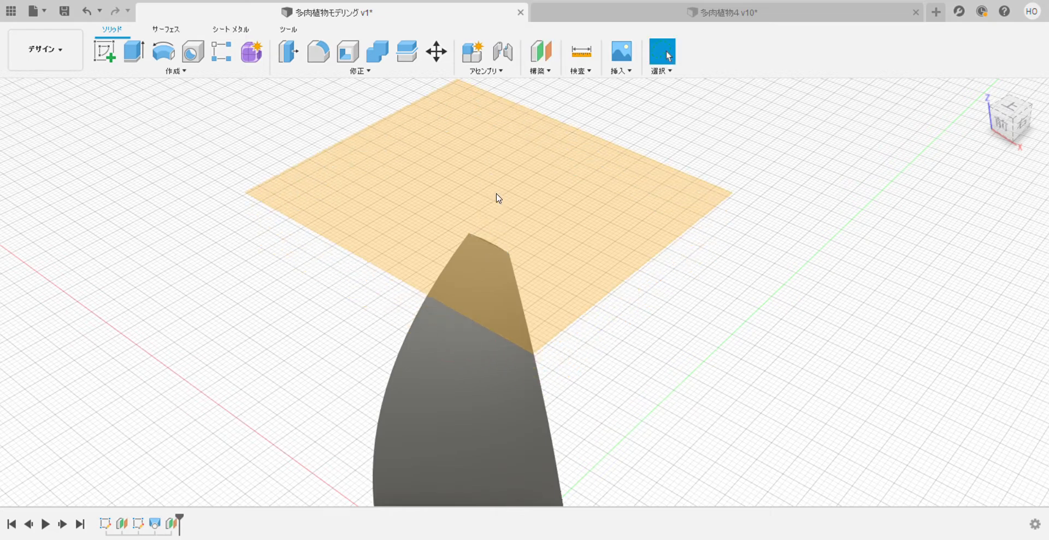
# Sketch a single point on the new plane, centred above the leaf's top face, and finish the sketch.
pyautogui.click(101, 51)
pyautogui.click(491, 159)
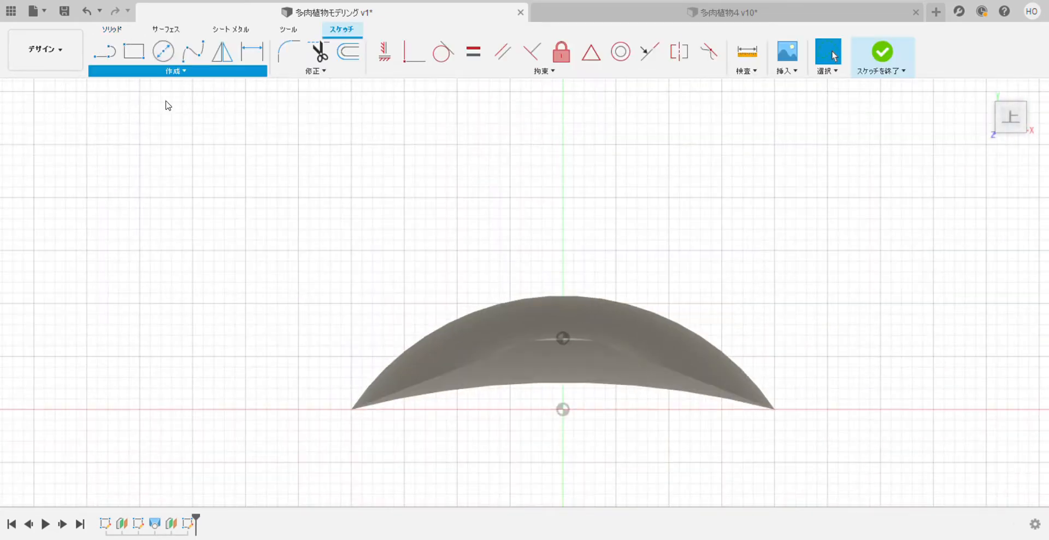
pyautogui.click(886, 55)
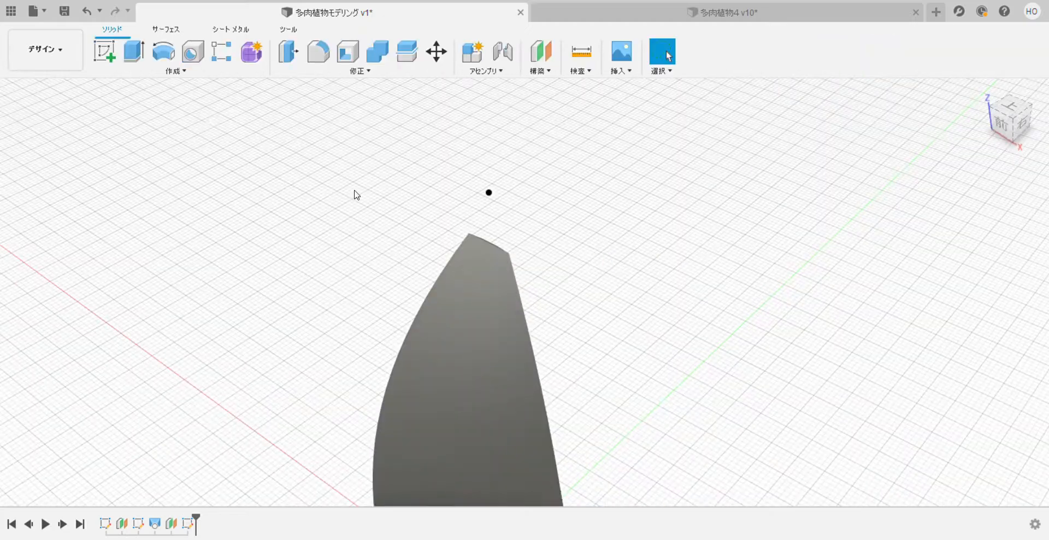
# Loft the leaf's top face to the sketch point to form a pointed tip.
pyautogui.scroll(5, 521, 245)
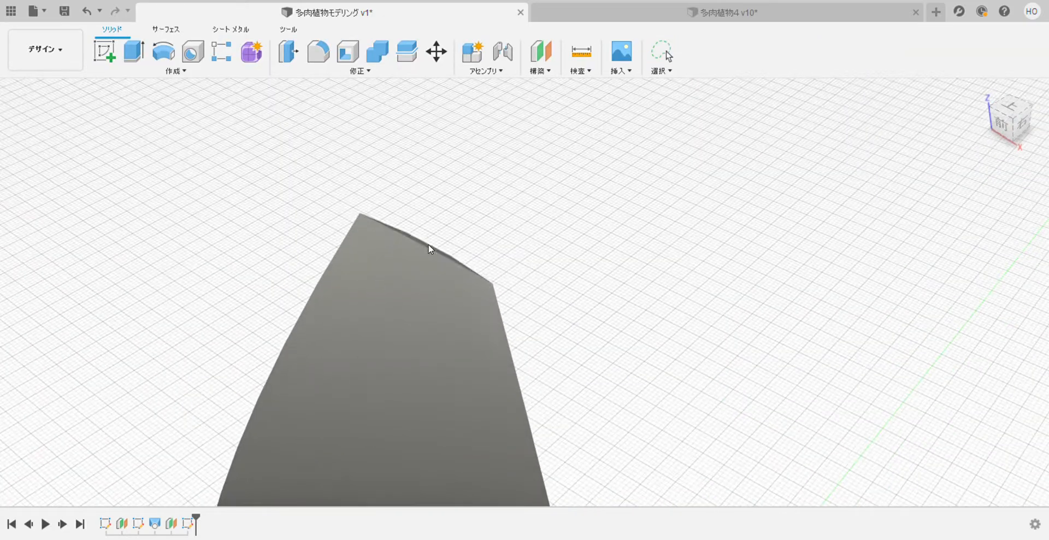
pyautogui.click(428, 244)
pyautogui.scroll(-3, 517, 226)
pyautogui.click(467, 142)
pyautogui.press('Return')
# Create a construction plane offset sideways from the vertical YZ origin plane, at the leaf's side edge.
pyautogui.keyDown('shift'); pyautogui.moveTo(935, 406); pyautogui.dragTo(791, 228, button='middle'); pyautogui.keyUp('shift')
pyautogui.click(984, 88)
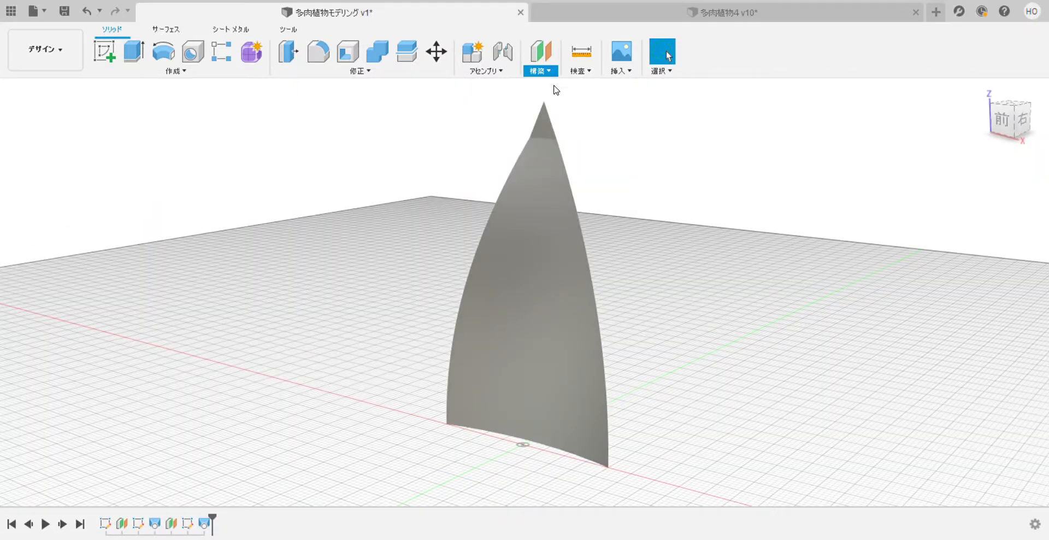
pyautogui.click(541, 52)
pyautogui.keyDown('shift'); pyautogui.moveTo(722, 410); pyautogui.dragTo(715, 373, button='middle'); pyautogui.keyUp('shift')
pyautogui.click(555, 377)
pyautogui.moveTo(585, 344); pyautogui.dragTo(610, 349)
pyautogui.press('Return')
# Sketch a small circle on the side plane near the leaf's lower edge and dimension its centre 5 mm above the origin.
pyautogui.click(104, 51)
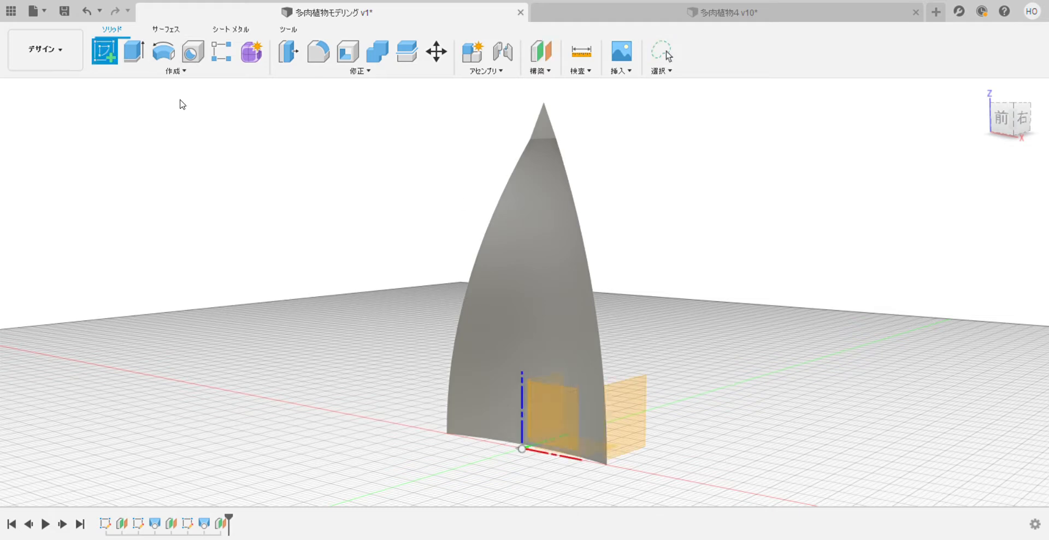
pyautogui.click(626, 416)
pyautogui.click(163, 52)
pyautogui.scroll(2, 568, 257)
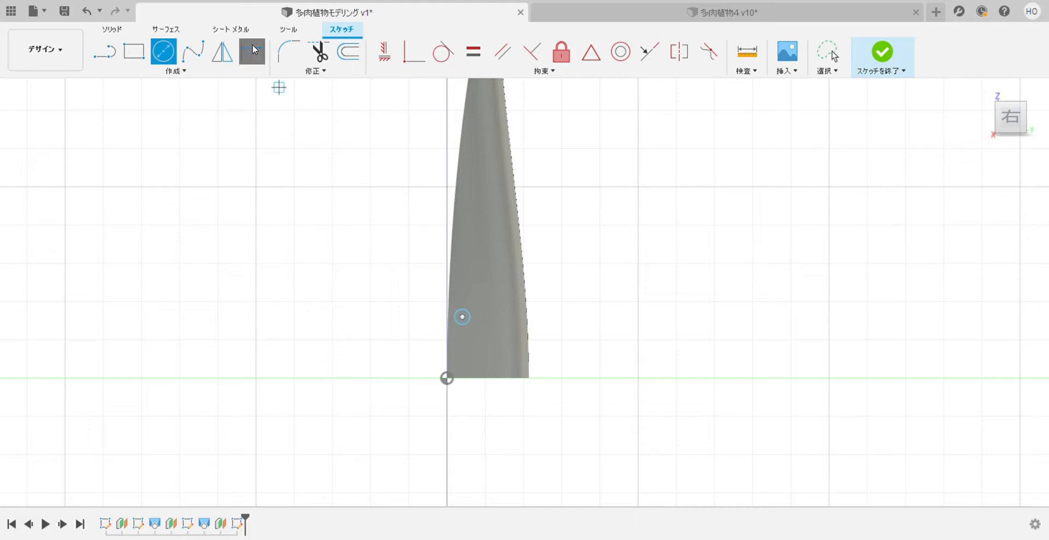
pyautogui.click(423, 351)
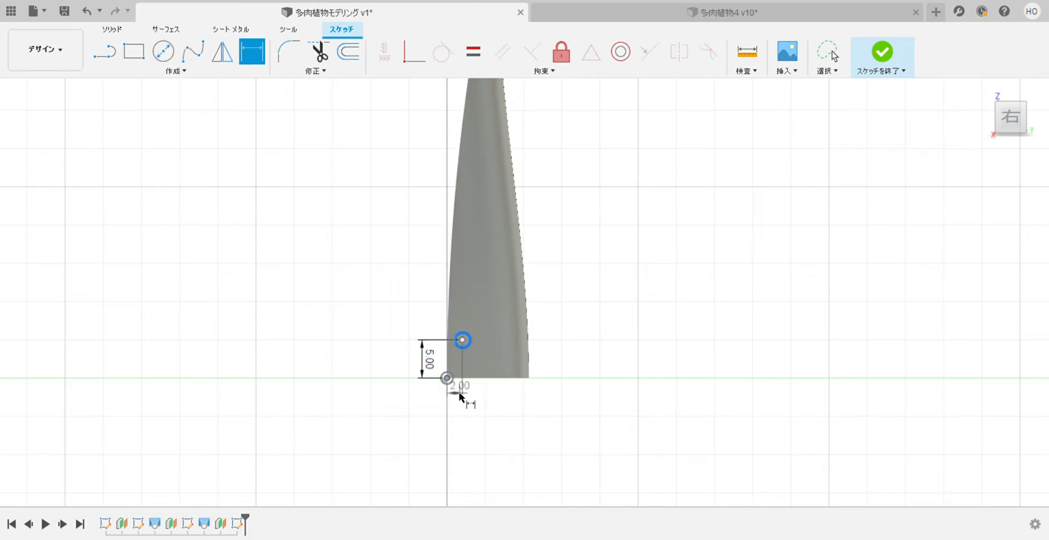
# Set the circle's horizontal distance from the origin to 0.8 mm and its diameter to 1.5 mm, and finish the sketch.
pyautogui.click(457, 405)
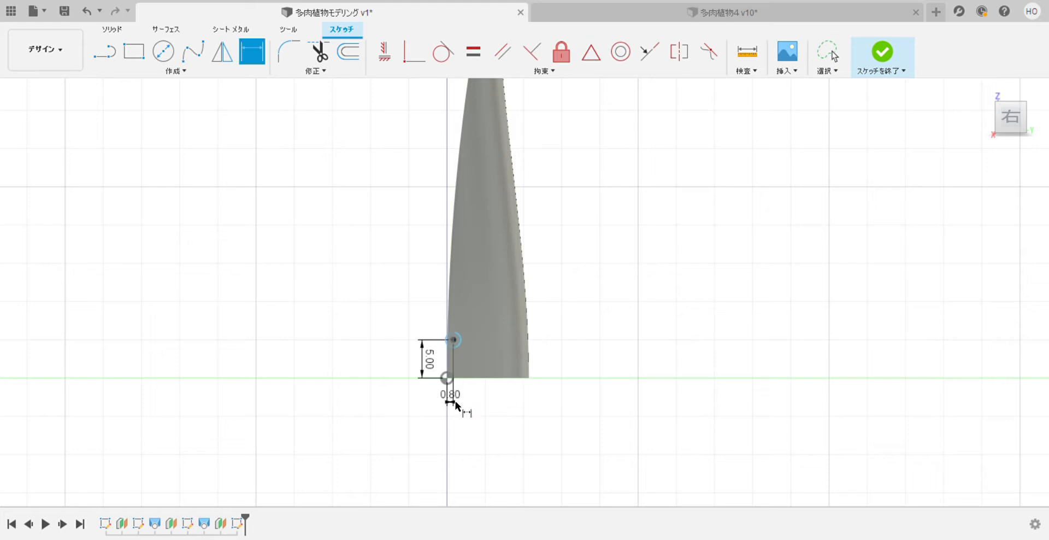
pyautogui.scroll(2, 453, 293)
pyautogui.click(443, 336)
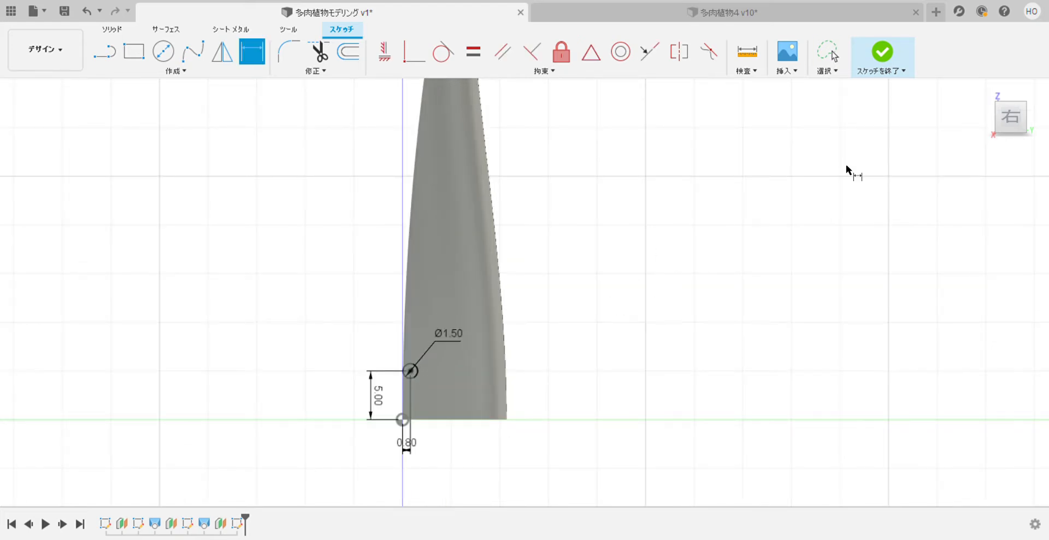
pyautogui.click(881, 52)
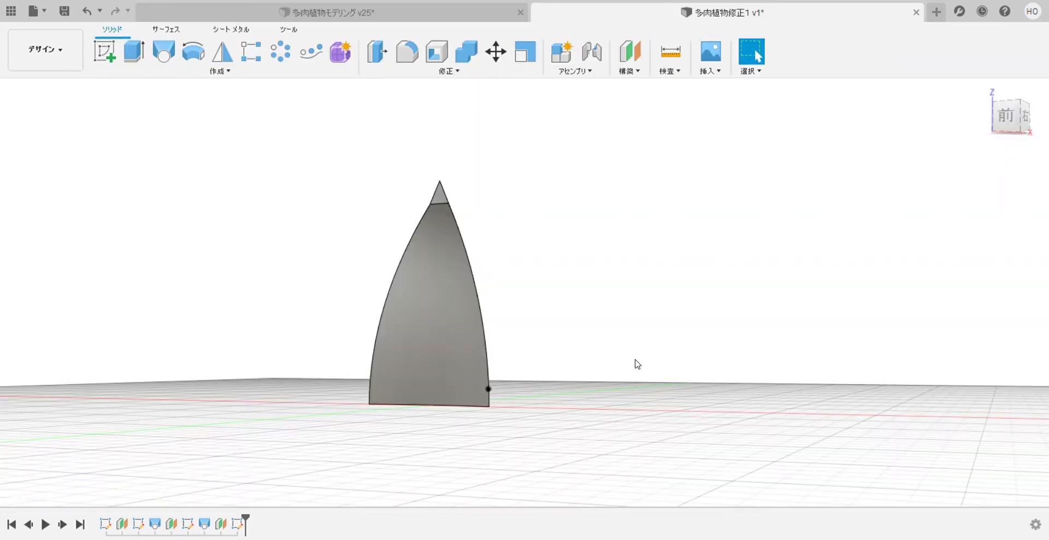
# Extrude the circle 3 mm outward from the leaf's side with an inward taper to form a pointed spike.
pyautogui.scroll(2, 546, 355)
pyautogui.scroll(2, 429, 366)
pyautogui.scroll(3, 492, 391)
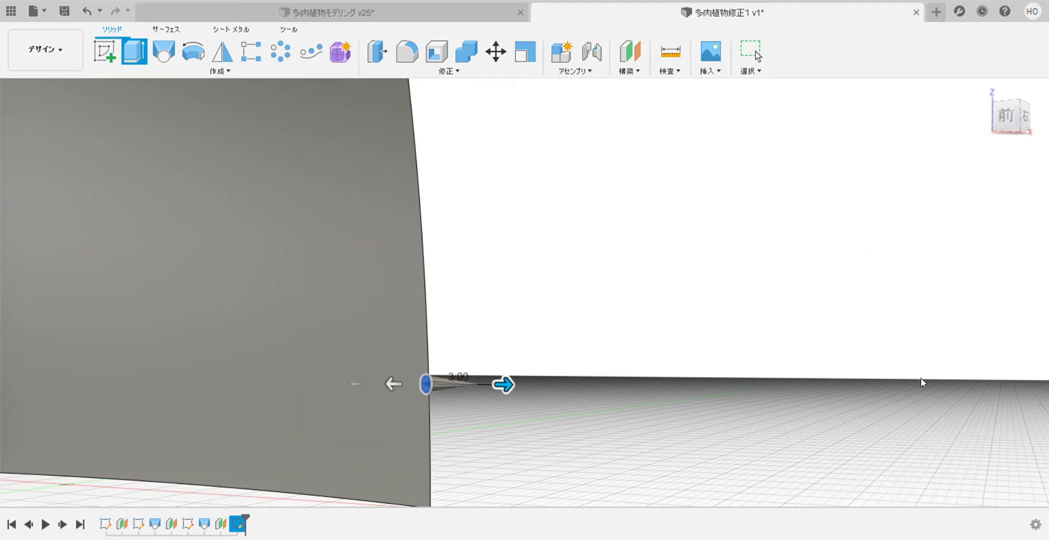
pyautogui.scroll(-5, 559, 366)
pyautogui.keyDown('shift'); pyautogui.moveTo(683, 363); pyautogui.dragTo(349, 377, button='middle'); pyautogui.keyUp('shift')
pyautogui.scroll(4, 539, 369)
pyautogui.moveTo(1015, 302); pyautogui.dragTo(906, 291, button='middle')
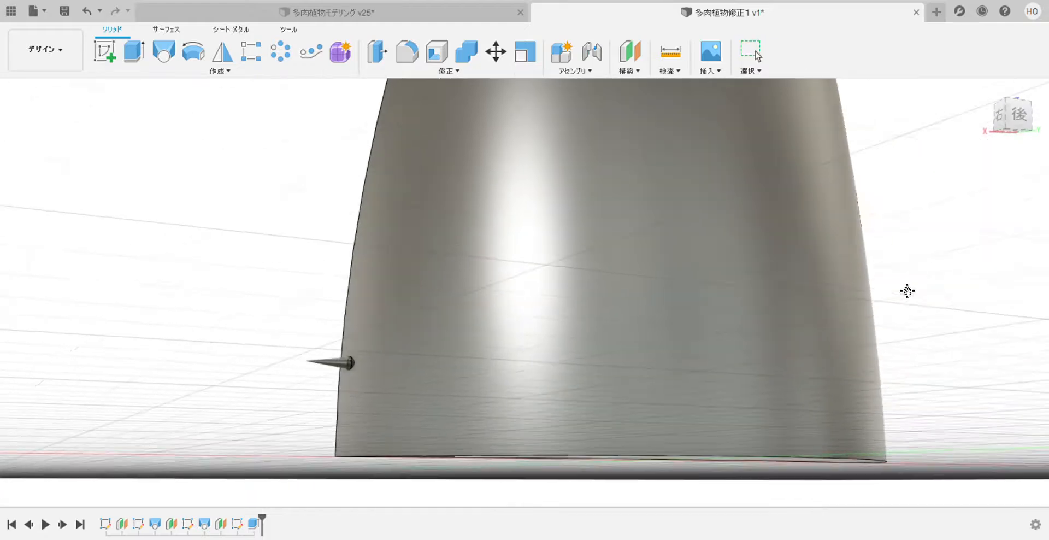
# Apply a yellow appearance to the spike.
pyautogui.scroll(2, 907, 291)
pyautogui.click(449, 71)
pyautogui.click(419, 358)
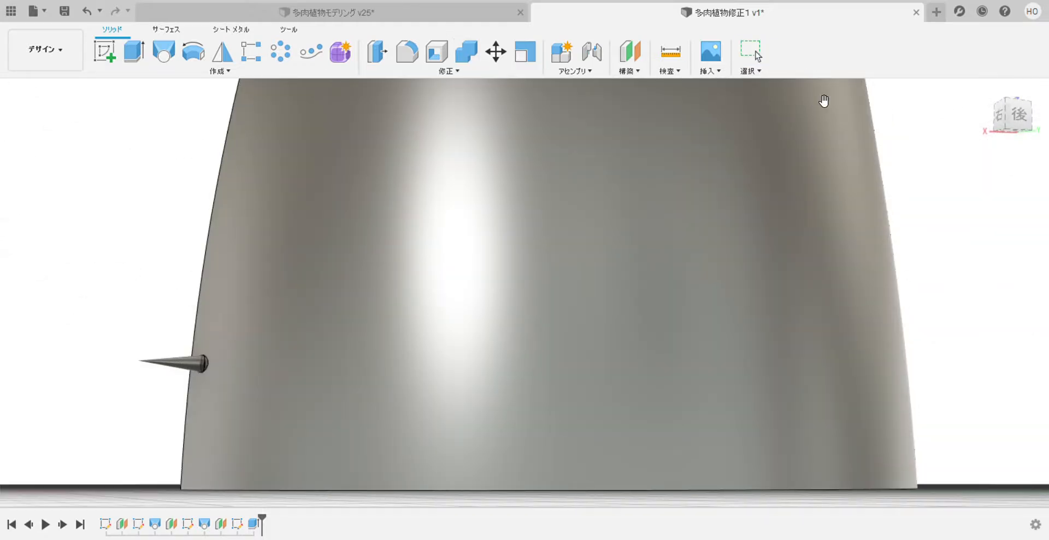
pyautogui.scroll(3, 223, 363)
pyautogui.scroll(2, 421, 257)
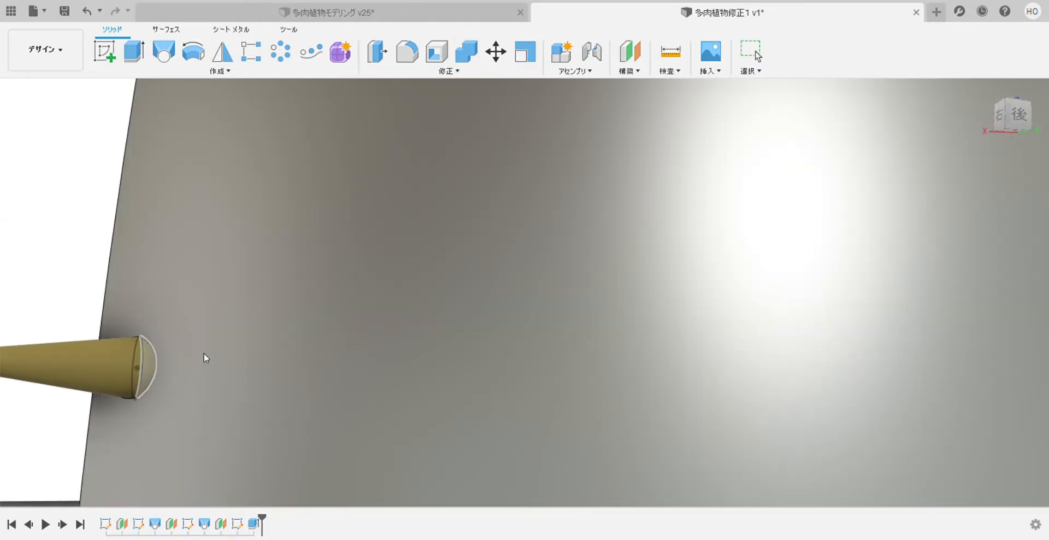
pyautogui.scroll(-5, 392, 353)
# Pattern the spike along the leaf's curved side edge with 12 spikes running from the base to near the tip.
pyautogui.keyDown('shift'); pyautogui.moveTo(394, 354); pyautogui.dragTo(474, 373, button='middle'); pyautogui.keyUp('shift')
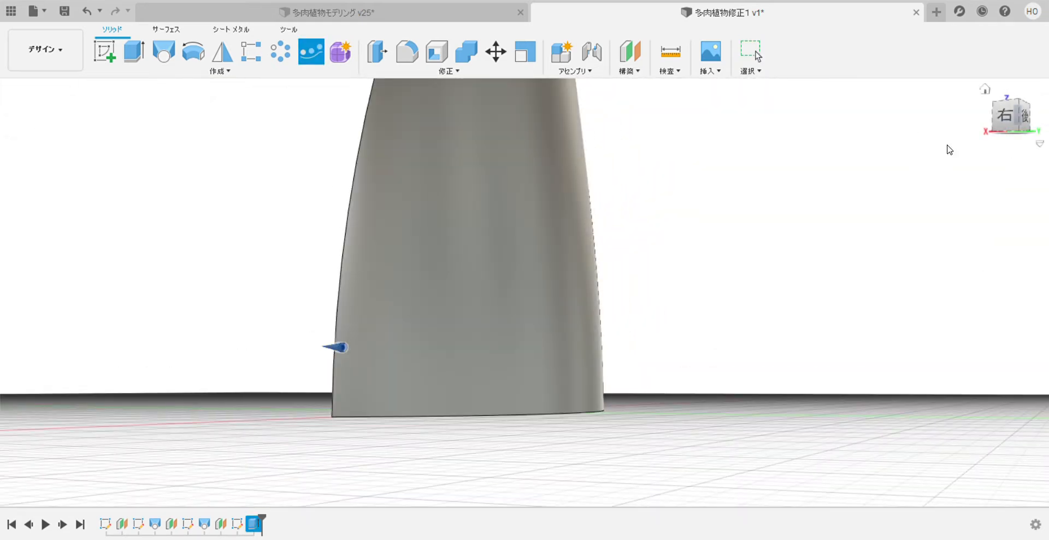
pyautogui.click(346, 221)
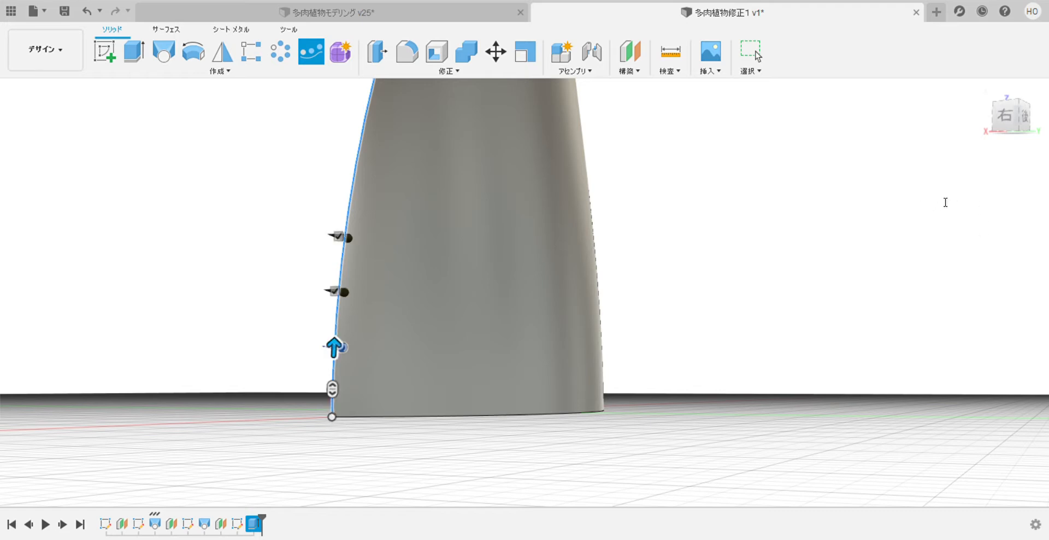
pyautogui.scroll(-4, 700, 239)
pyautogui.moveTo(691, 232); pyautogui.dragTo(574, 326, button='middle')
pyautogui.click(926, 350)
pyautogui.scroll(3, 651, 331)
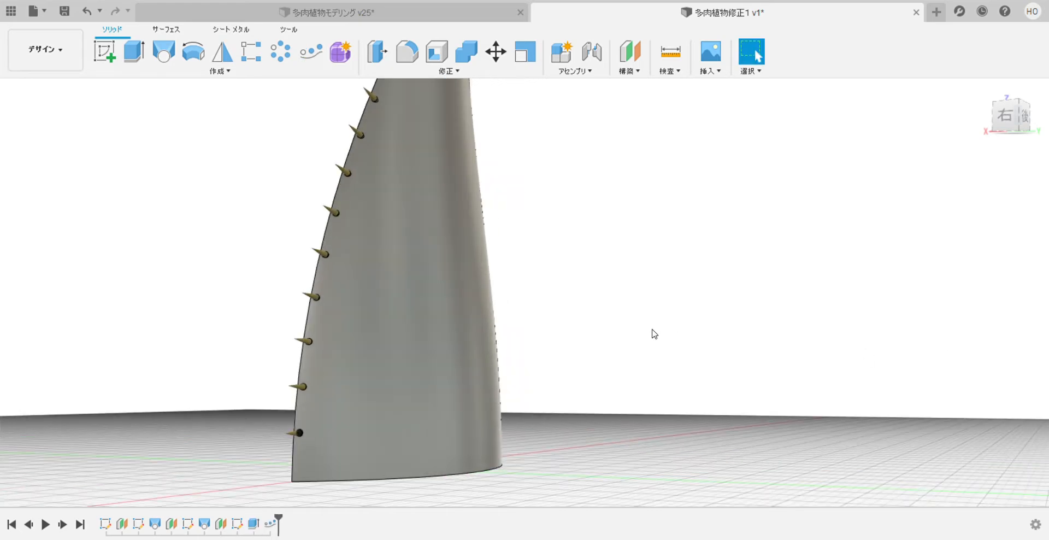
# Mirror the spike extrusion and its path pattern about the leaf's central vertical plane onto the opposite edge.
pyautogui.keyDown('shift'); pyautogui.moveTo(652, 332); pyautogui.dragTo(623, 325, button='middle'); pyautogui.keyUp('shift')
pyautogui.scroll(4, 527, 252)
pyautogui.scroll(-3, 631, 221)
pyautogui.scroll(-3, 632, 224)
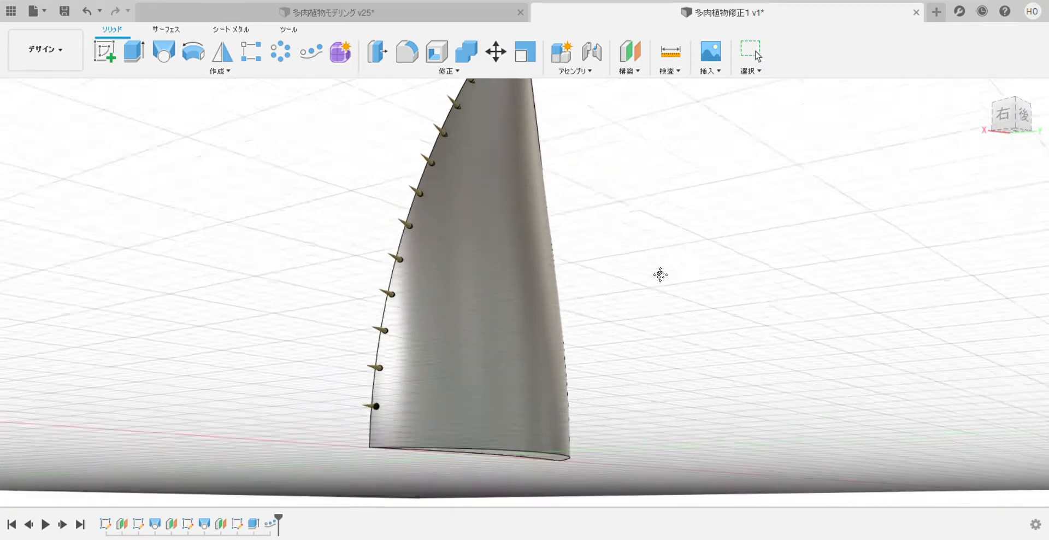
pyautogui.keyDown('shift'); pyautogui.moveTo(660, 273); pyautogui.dragTo(646, 323, button='middle'); pyautogui.keyUp('shift')
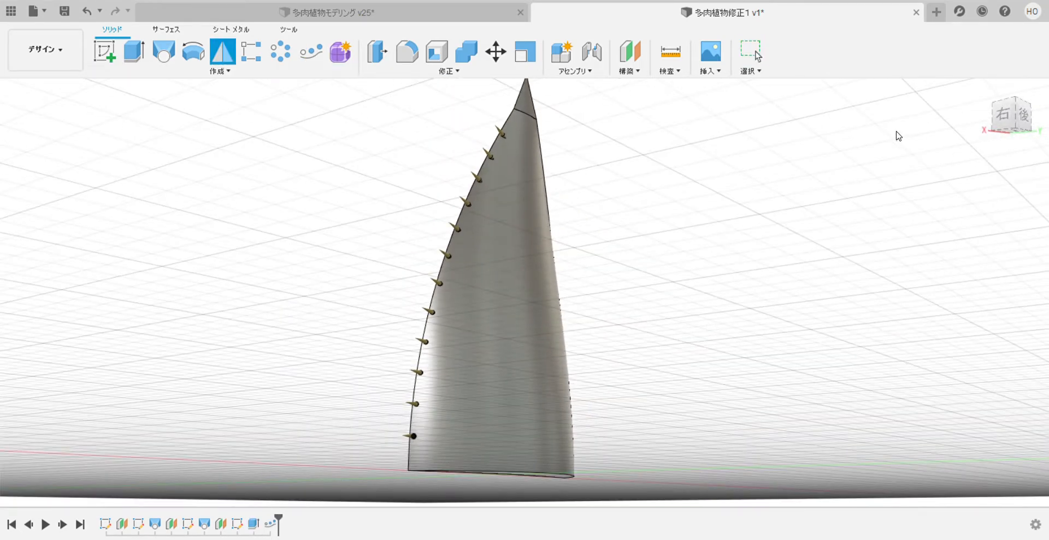
pyautogui.click(270, 523)
pyautogui.scroll(5, 451, 435)
pyautogui.scroll(2, 305, 444)
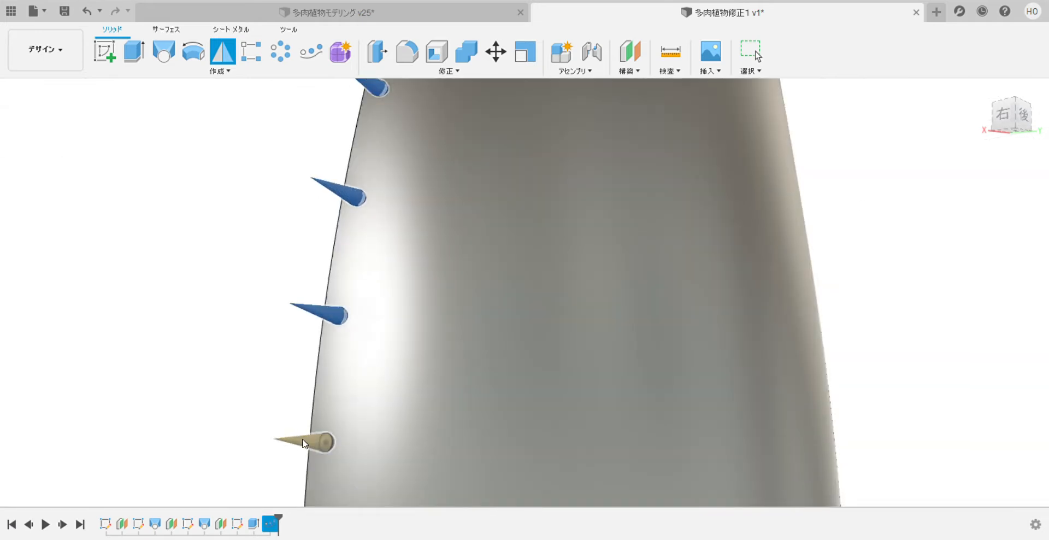
pyautogui.keyDown('shift'); pyautogui.click(253, 524); pyautogui.keyUp('shift')
pyautogui.scroll(-3, 756, 386)
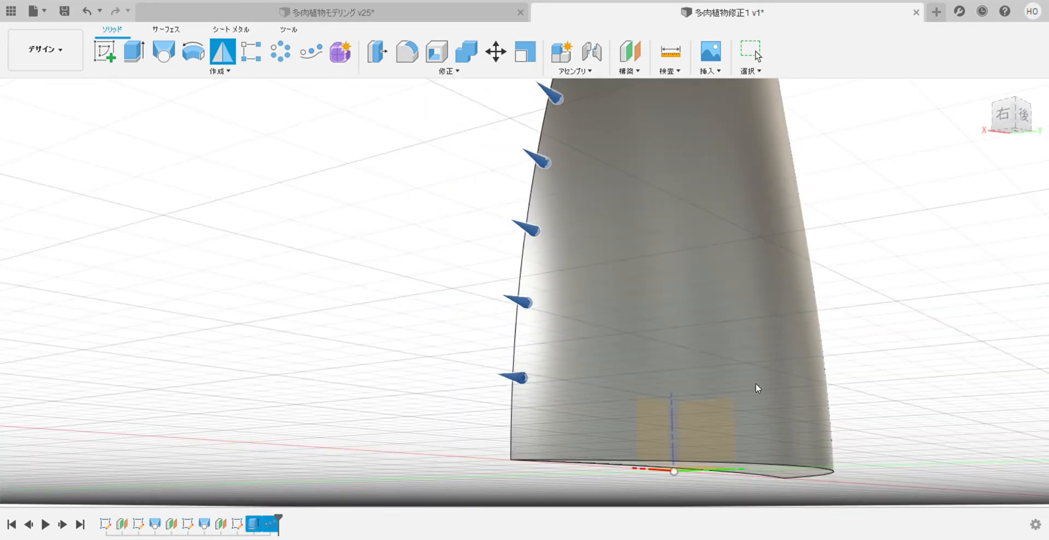
pyautogui.scroll(-2, 890, 357)
pyautogui.keyDown('shift'); pyautogui.moveTo(888, 353); pyautogui.dragTo(830, 330, button='middle'); pyautogui.keyUp('shift')
pyautogui.scroll(-5, 831, 329)
pyautogui.click(919, 212)
pyautogui.scroll(-1, 918, 214)
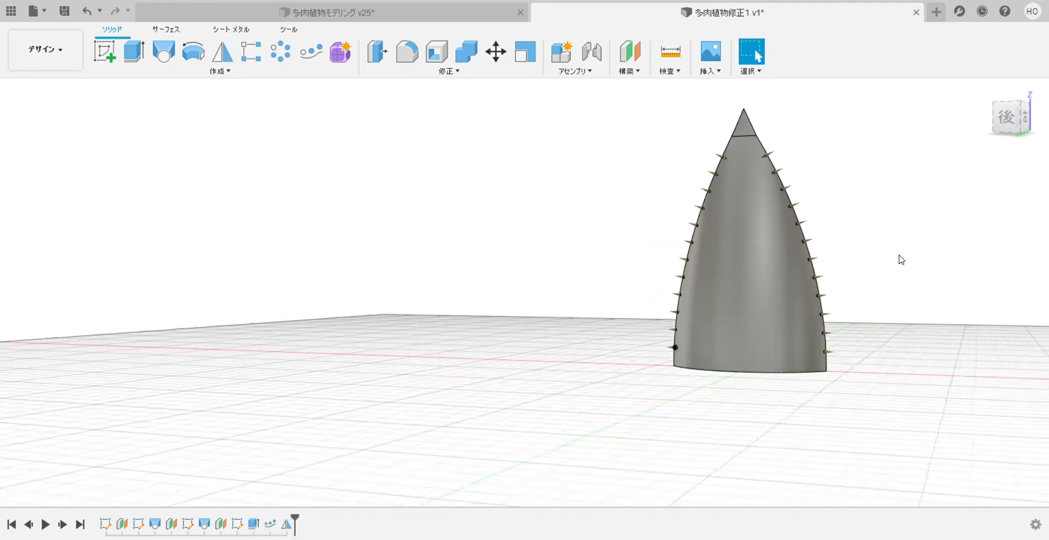
# Apply a green appearance to the leaf body and a brown appearance to its pointed tip.
pyautogui.keyDown('shift'); pyautogui.moveTo(898, 256); pyautogui.dragTo(548, 323, button='middle'); pyautogui.keyUp('shift')
pyautogui.scroll(3, 896, 242)
pyautogui.scroll(-1, 547, 323)
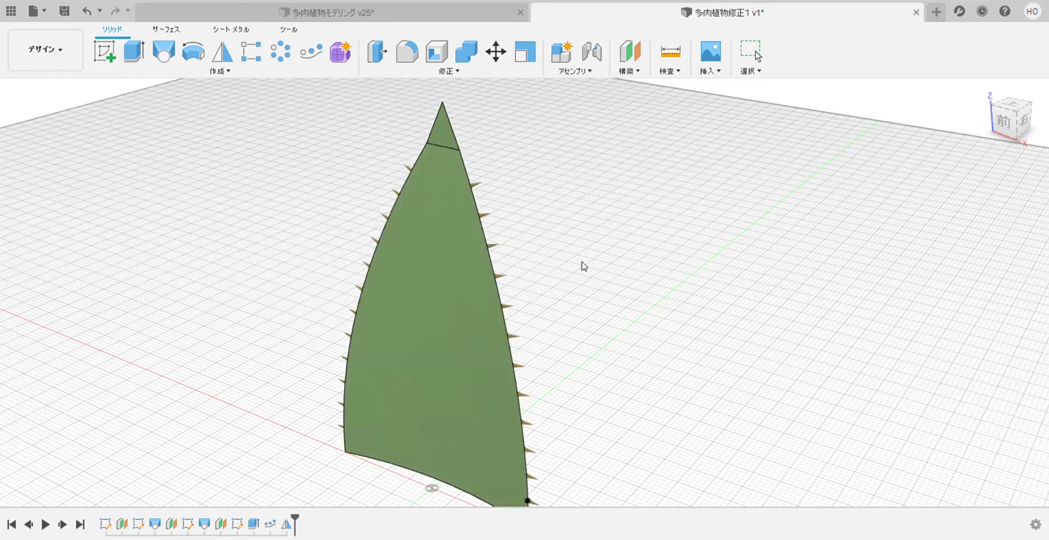
pyautogui.keyDown('shift'); pyautogui.moveTo(601, 254); pyautogui.dragTo(850, 90, button='middle'); pyautogui.keyUp('shift')
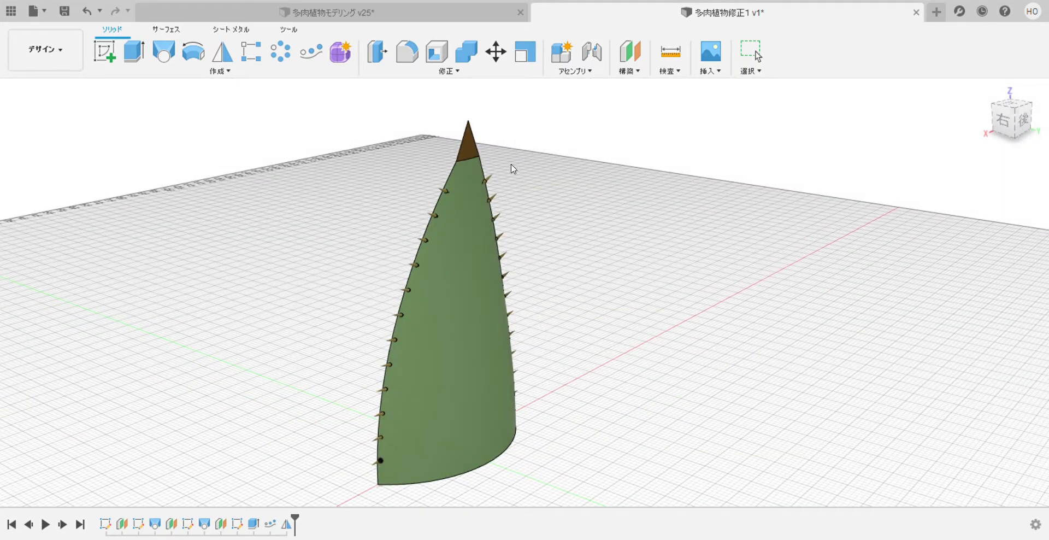
pyautogui.keyDown('shift'); pyautogui.moveTo(512, 169); pyautogui.dragTo(839, 128, button='middle'); pyautogui.keyUp('shift')
pyautogui.moveTo(469, 146); pyautogui.dragTo(469, 147)
pyautogui.scroll(-1, 565, 180)
pyautogui.click(995, 479)
# Create a construction plane offset 30 mm below the leaf's base face.
pyautogui.scroll(-2, 614, 378)
pyautogui.keyDown('shift'); pyautogui.moveTo(614, 378); pyautogui.dragTo(636, 344, button='middle'); pyautogui.keyUp('shift')
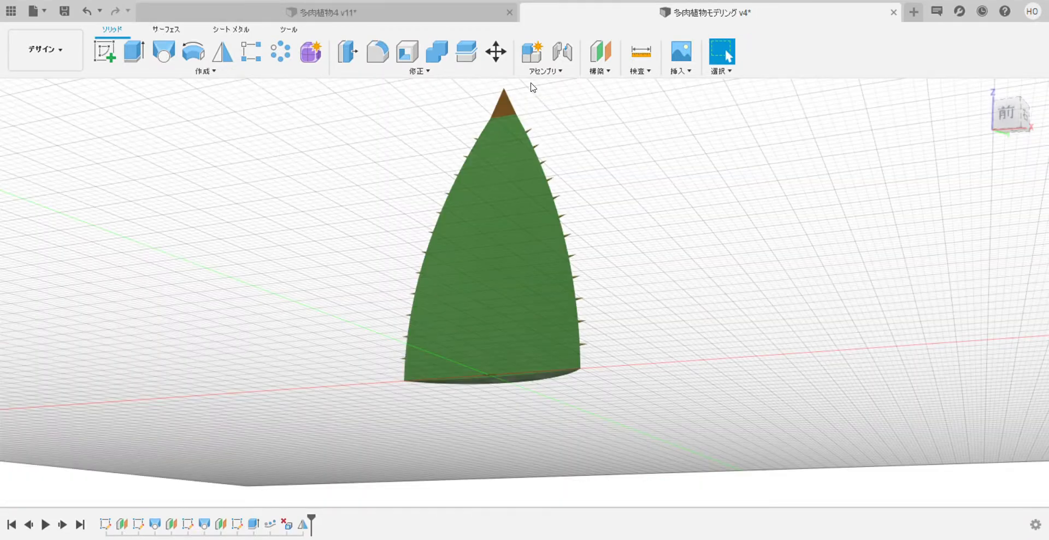
pyautogui.click(600, 75)
pyautogui.click(602, 90)
pyautogui.click(485, 381)
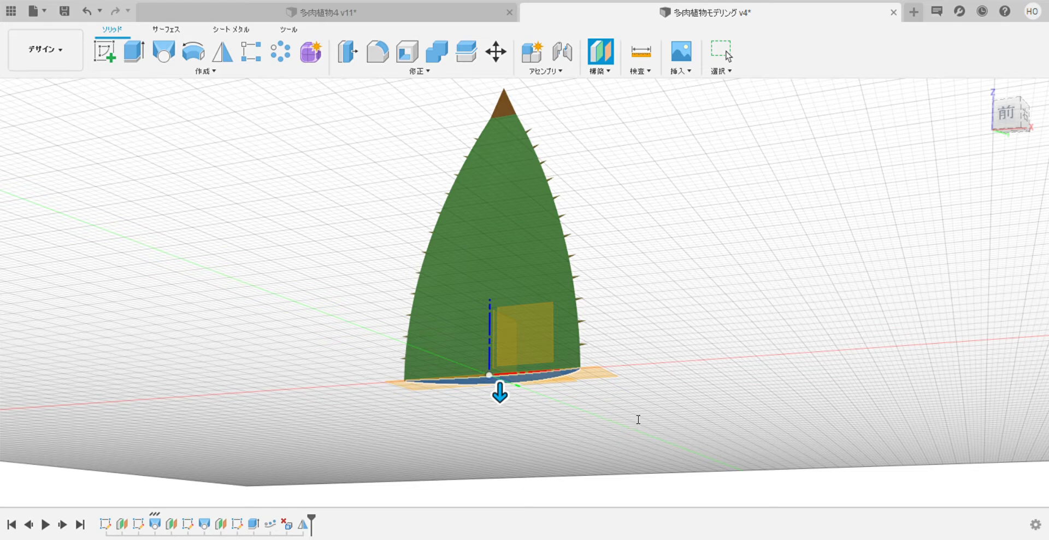
pyautogui.write('30')
pyautogui.press('Return')
# Start a sketch on the offset plane and project both curved edges of the leaf's base into it.
pyautogui.scroll(-1, 677, 406)
pyautogui.moveTo(677, 405); pyautogui.dragTo(677, 262, button='middle')
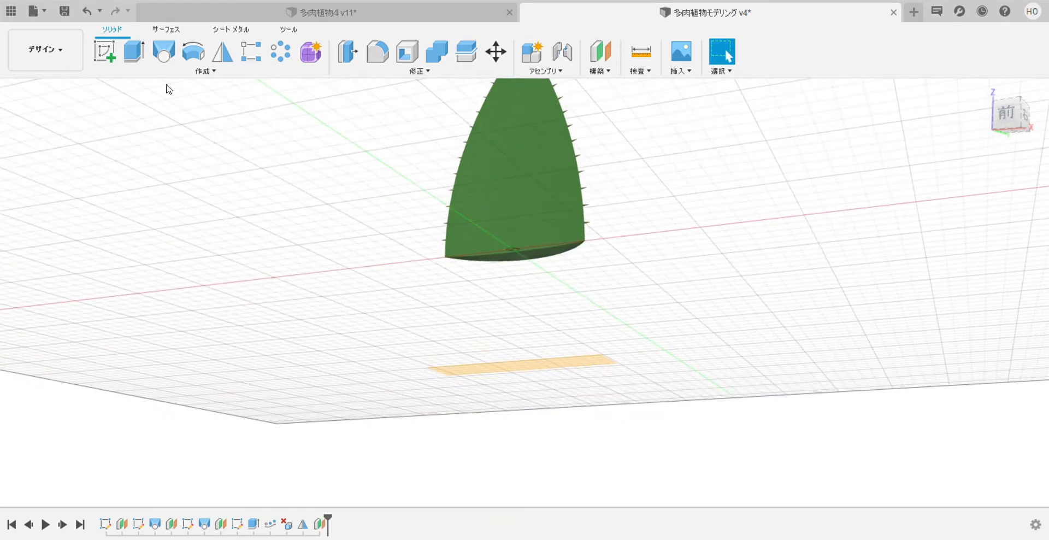
pyautogui.click(103, 51)
pyautogui.click(480, 367)
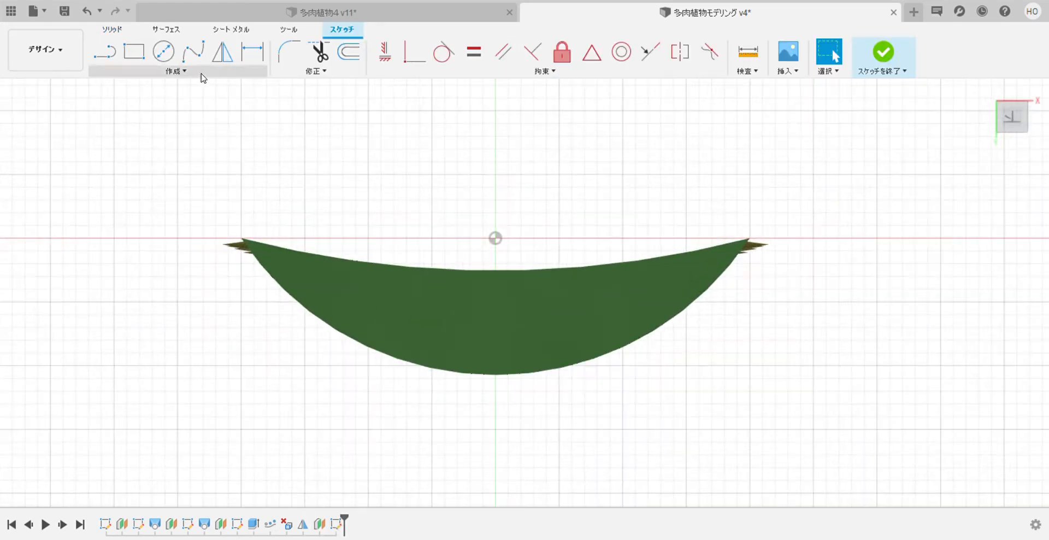
pyautogui.click(200, 74)
pyautogui.click(258, 328)
pyautogui.click(481, 270)
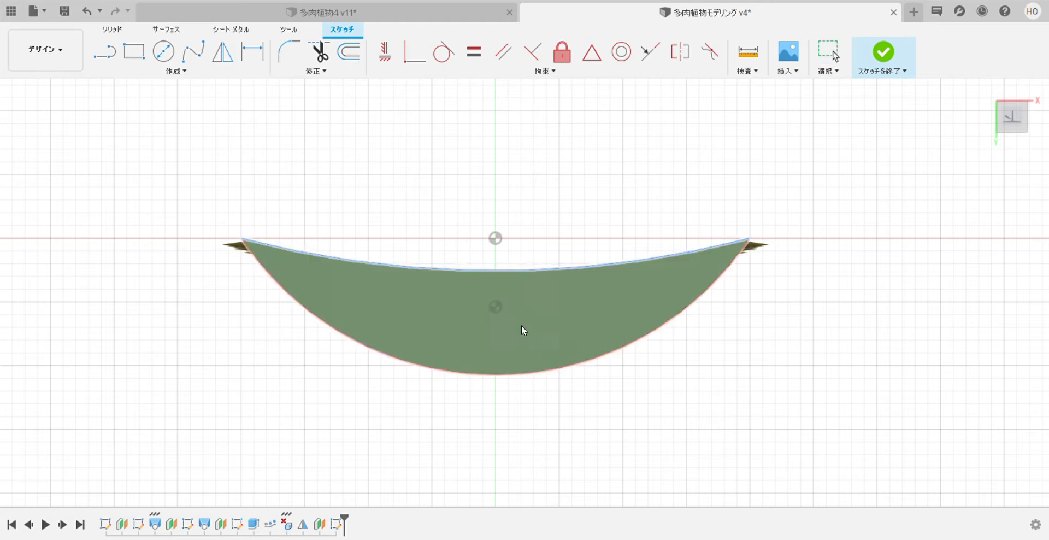
pyautogui.click(529, 373)
pyautogui.click(924, 185)
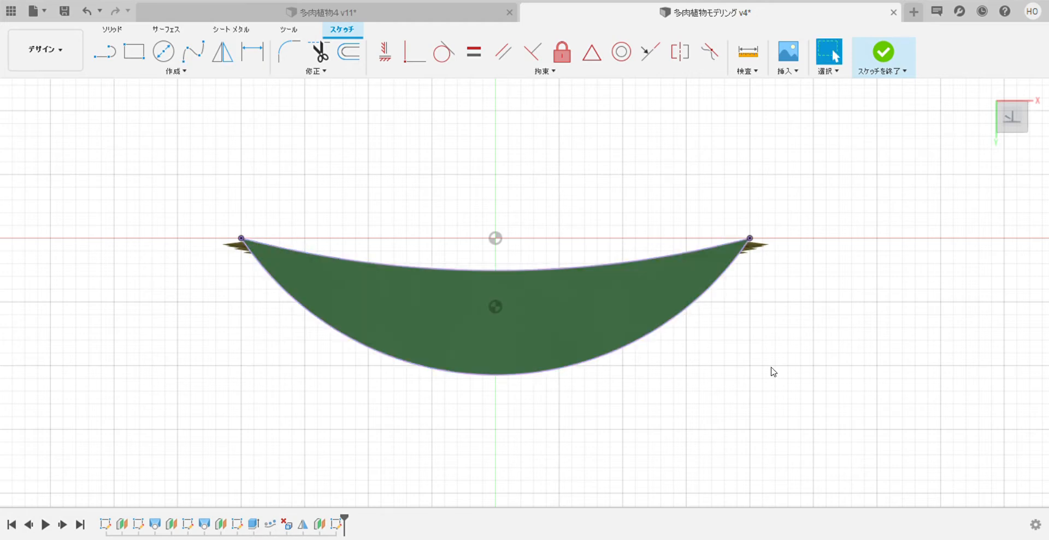
# Offset the projected crescent inward, delete the two projected source curves and finish the sketch.
pyautogui.keyDown('shift'); pyautogui.moveTo(771, 368); pyautogui.dragTo(731, 435, button='middle'); pyautogui.keyUp('shift')
pyautogui.click(507, 269)
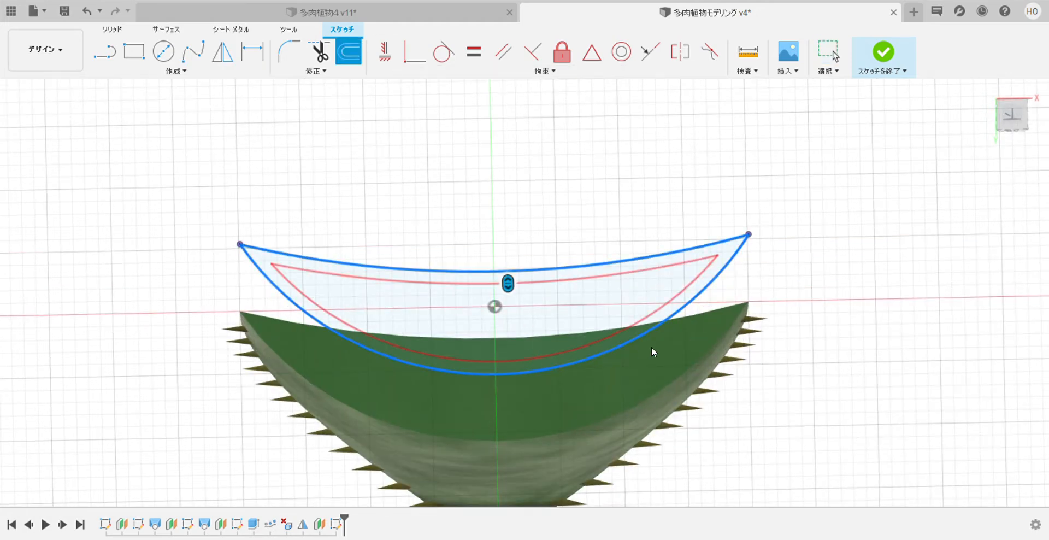
pyautogui.press('Return')
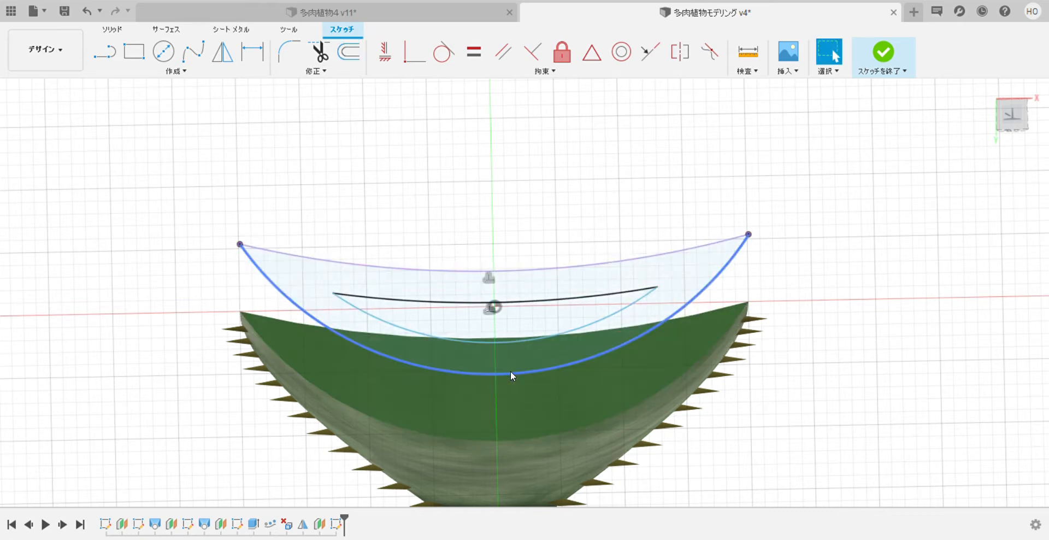
pyautogui.press('Delete')
pyautogui.click(518, 270)
pyautogui.press('Delete')
pyautogui.scroll(-1, 601, 303)
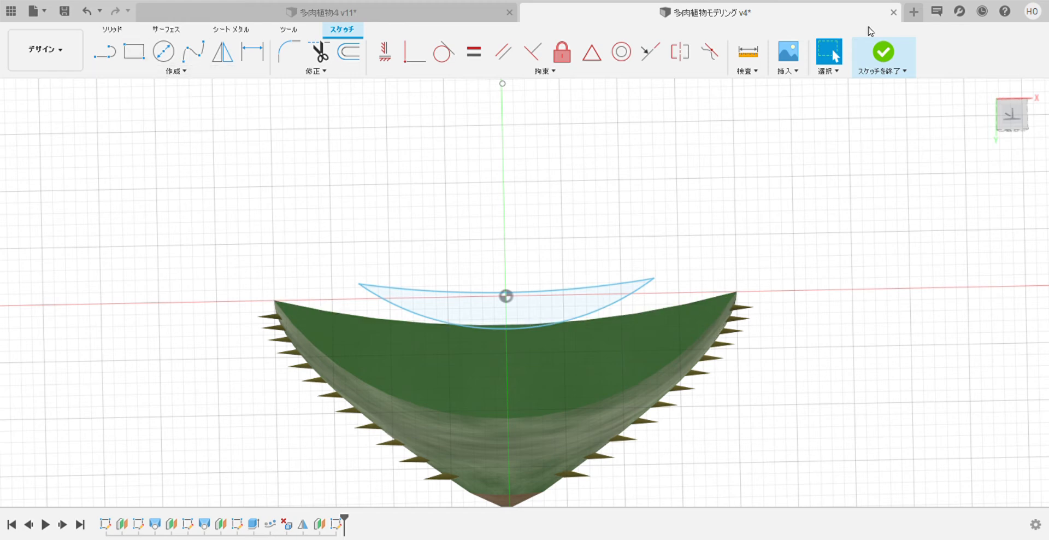
pyautogui.click(880, 53)
# Loft the leaf's base face down to the smaller crescent profile.
pyautogui.keyDown('shift'); pyautogui.moveTo(538, 234); pyautogui.dragTo(604, 266, button='middle'); pyautogui.keyUp('shift')
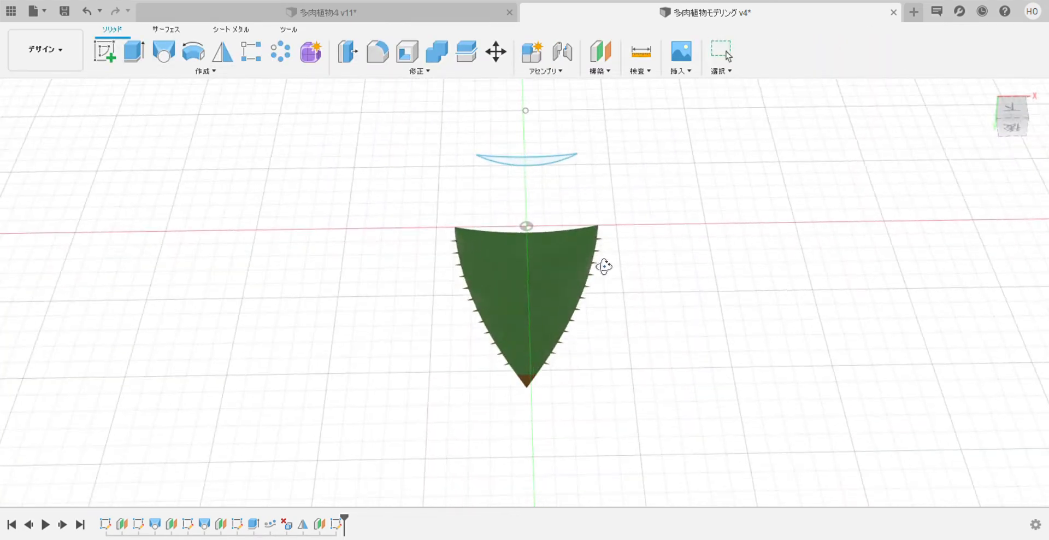
pyautogui.click(163, 50)
pyautogui.click(479, 233)
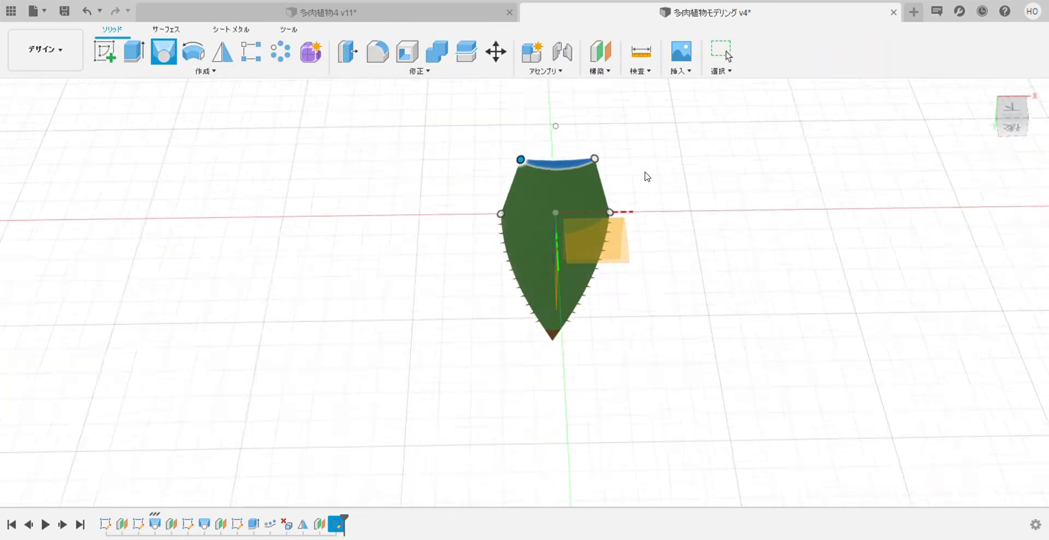
pyautogui.click(949, 435)
# Apply a brown appearance to the bottom face of the lofted base.
pyautogui.moveTo(677, 221)
pyautogui.keyDown('shift'); pyautogui.mouseDown(button='middle')
pyautogui.moveTo(681, 266)
pyautogui.moveTo(664, 229)
pyautogui.mouseUp(button='middle'); pyautogui.keyUp('shift')
pyautogui.press('a')
pyautogui.moveTo(867, 96)
pyautogui.mouseDown()
pyautogui.moveTo(495, 201)
pyautogui.moveTo(855, 96)
pyautogui.mouseUp()
pyautogui.moveTo(752, 151); pyautogui.dragTo(448, 221)
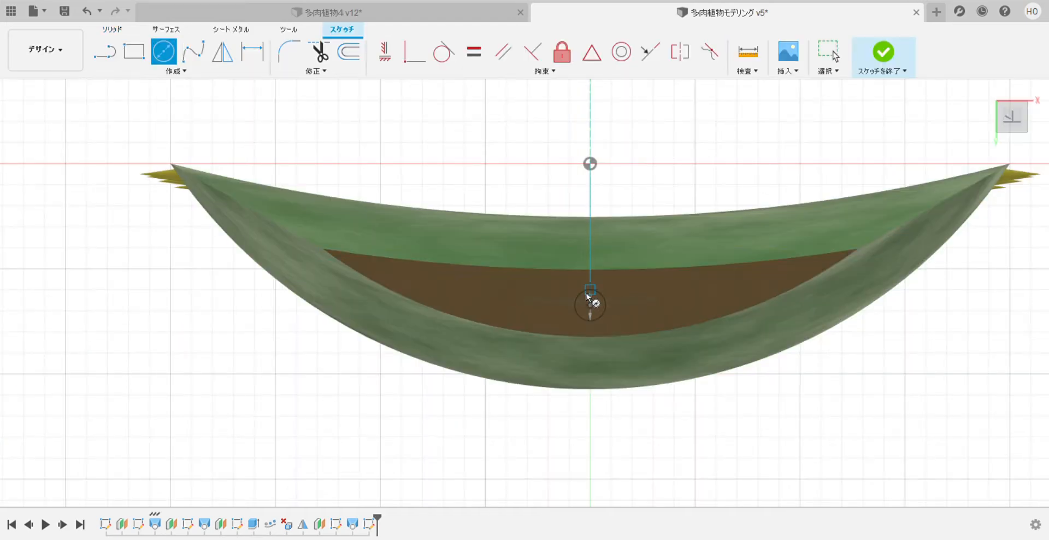
# Dimension the circle on the base's bottom face at 1.60 mm diameter, reference it to the origin and finish the sketch.
pyautogui.press('d')
pyautogui.click(590, 163)
pyautogui.click(604, 294)
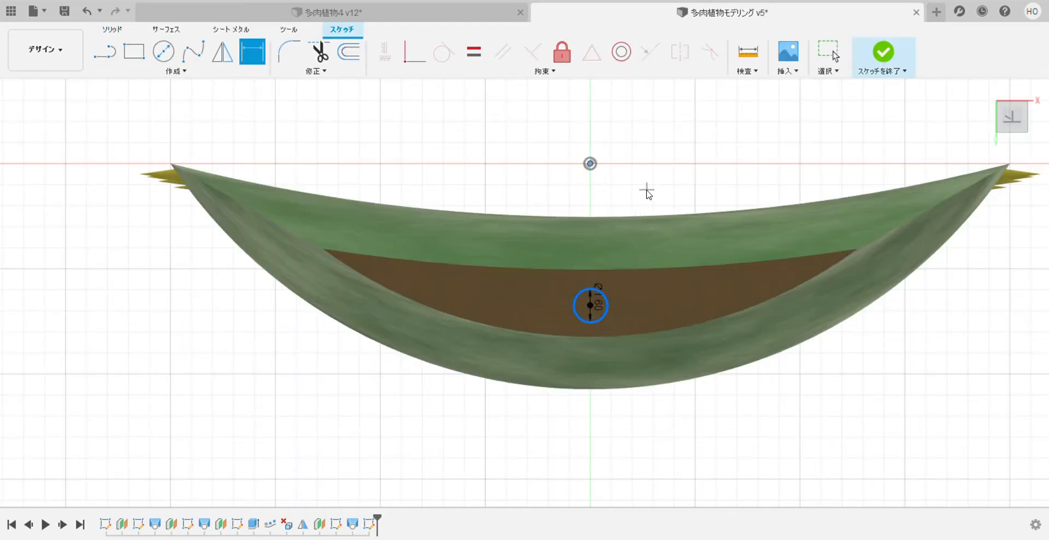
pyautogui.scroll(-3, 691, 412)
pyautogui.moveTo(730, 426); pyautogui.dragTo(592, 358, button='middle')
pyautogui.click(881, 55)
# Sketch a wavy spline on the front plane running down from the leaf's base, adjust its bend point and finish the sketch.
pyautogui.keyDown('shift'); pyautogui.moveTo(694, 297); pyautogui.dragTo(678, 342, button='middle'); pyautogui.keyUp('shift')
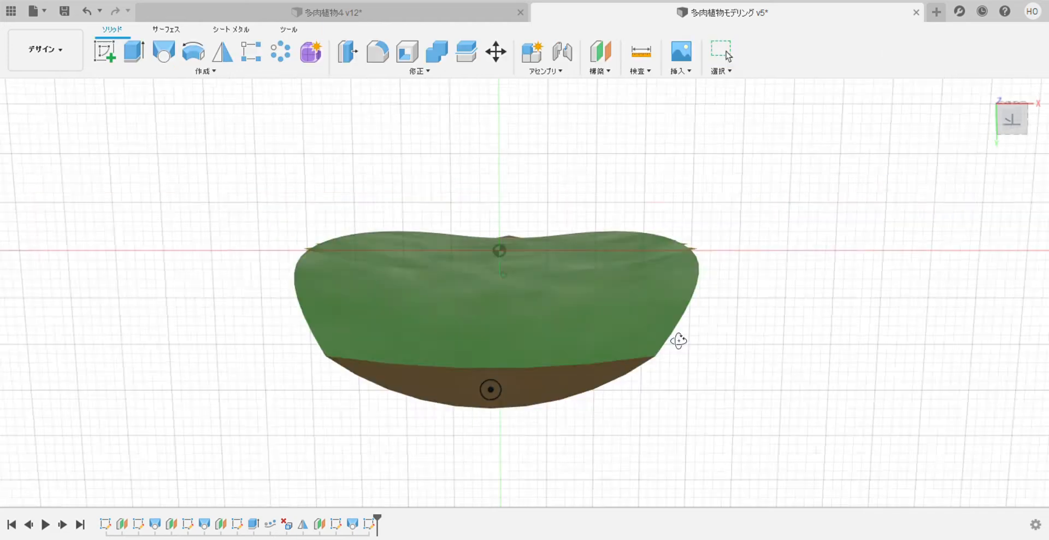
pyautogui.scroll(-5, 674, 338)
pyautogui.moveTo(655, 306)
pyautogui.keyDown('shift'); pyautogui.mouseDown(button='middle')
pyautogui.moveTo(604, 379)
pyautogui.moveTo(622, 156)
pyautogui.mouseUp(button='middle'); pyautogui.keyUp('shift')
pyautogui.click(104, 52)
pyautogui.click(548, 283)
pyautogui.scroll(2, 595, 393)
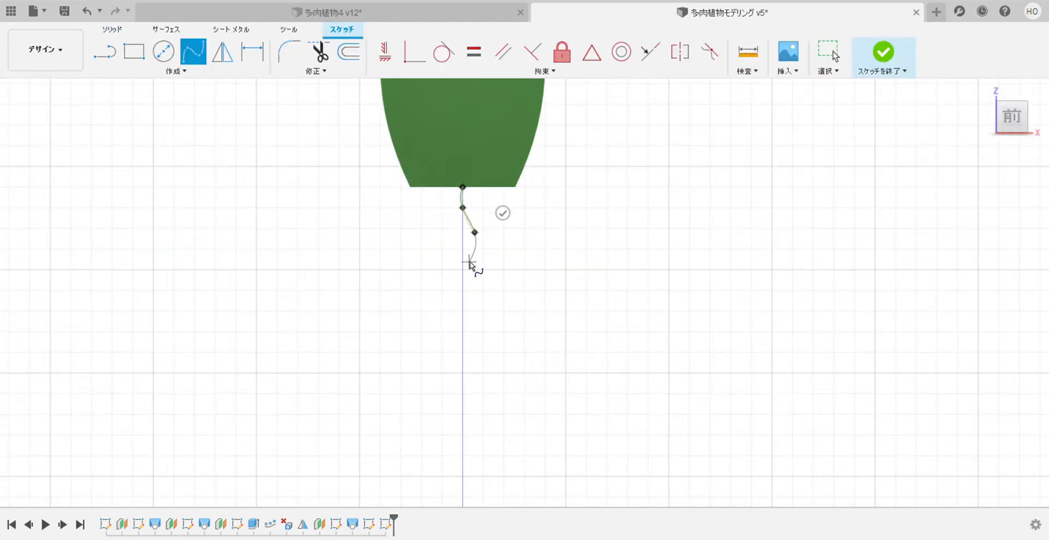
pyautogui.press('Escape')
pyautogui.scroll(2, 527, 241)
pyautogui.moveTo(440, 230); pyautogui.dragTo(435, 238)
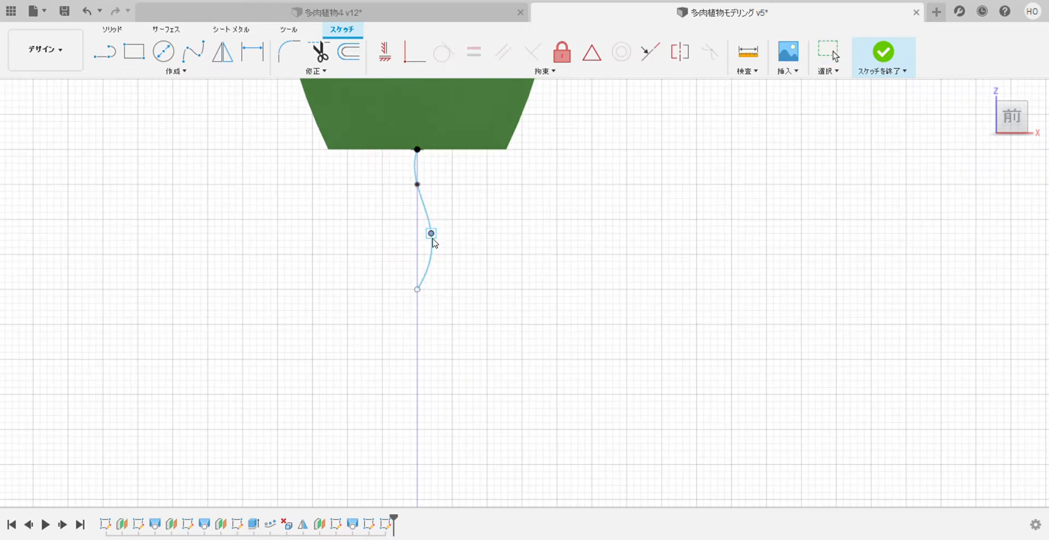
pyautogui.scroll(-3, 519, 224)
pyautogui.click(886, 53)
# Sweep the small circle along the wavy spline with an inward taper to form a root.
pyautogui.click(184, 75)
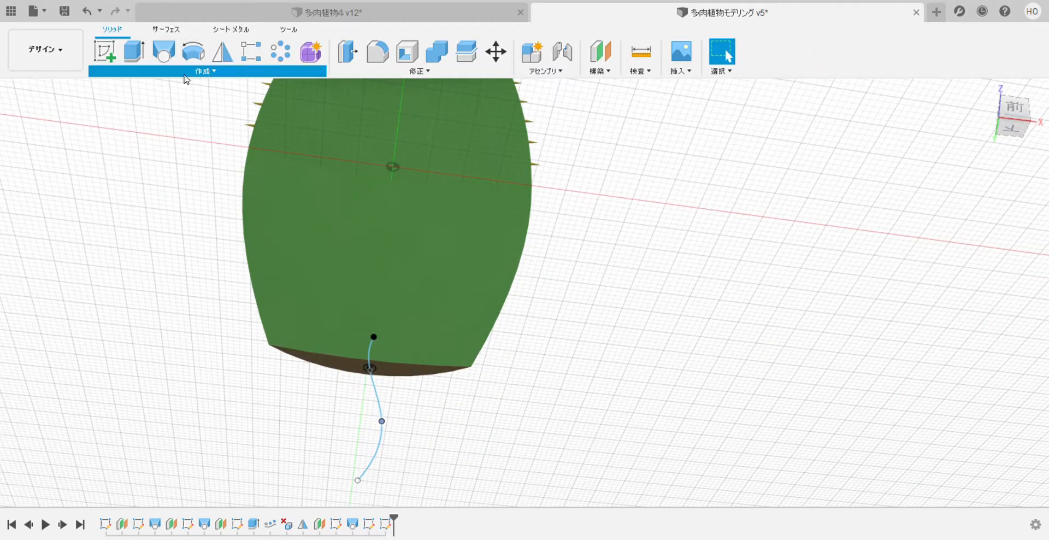
pyautogui.click(180, 191)
pyautogui.scroll(2, 430, 382)
pyautogui.click(344, 358)
pyautogui.click(351, 432)
pyautogui.scroll(-3, 582, 364)
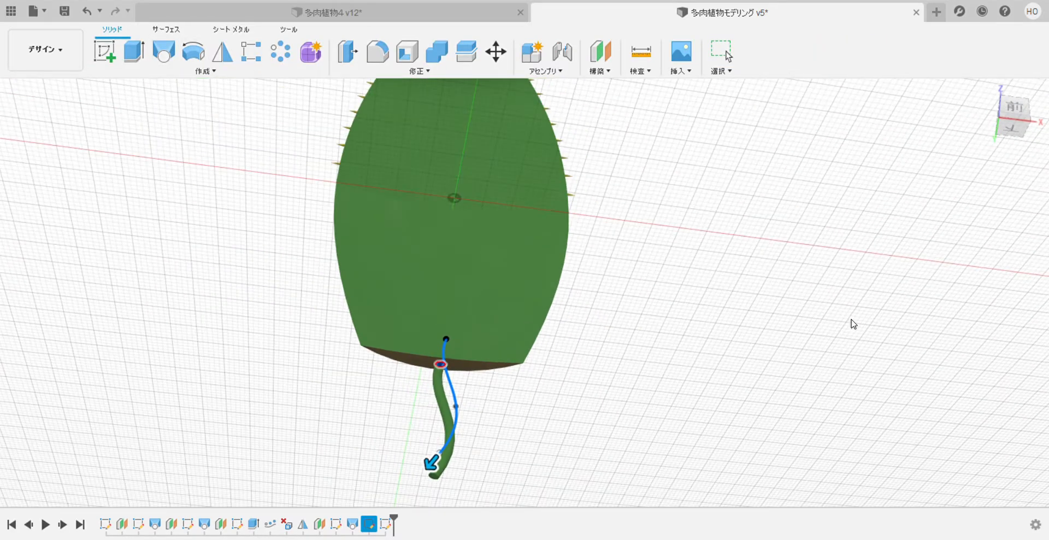
pyautogui.click(891, 290)
# Apply a yellow appearance to the root.
pyautogui.scroll(-2, 657, 385)
pyautogui.keyDown('shift'); pyautogui.moveTo(652, 445); pyautogui.dragTo(670, 402, button='middle'); pyautogui.keyUp('shift')
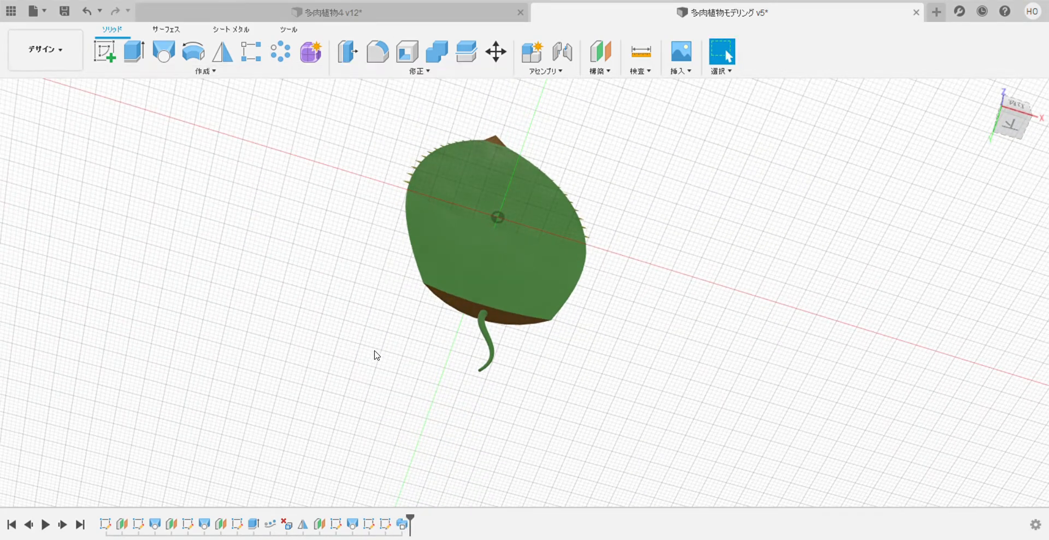
pyautogui.moveTo(982, 456)
pyautogui.keyDown('shift'); pyautogui.mouseDown(button='middle')
pyautogui.moveTo(763, 388)
pyautogui.moveTo(803, 364)
pyautogui.mouseUp(button='middle'); pyautogui.keyUp('shift')
# Sketch a curved spline on the base's bottom face from the root's center toward one side corner and finish the sketch.
pyautogui.click(105, 51)
pyautogui.click(568, 246)
pyautogui.scroll(5, 568, 242)
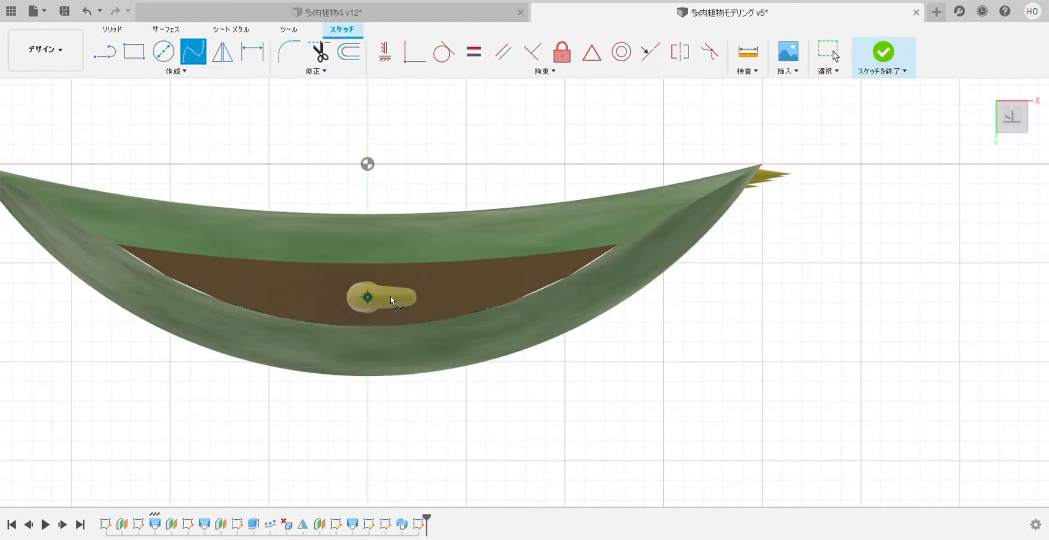
pyautogui.scroll(3, 587, 259)
pyautogui.click(583, 255)
pyautogui.press('Return')
pyautogui.scroll(-9, 644, 253)
pyautogui.keyDown('shift'); pyautogui.moveTo(644, 252); pyautogui.dragTo(696, 221, button='middle'); pyautogui.keyUp('shift')
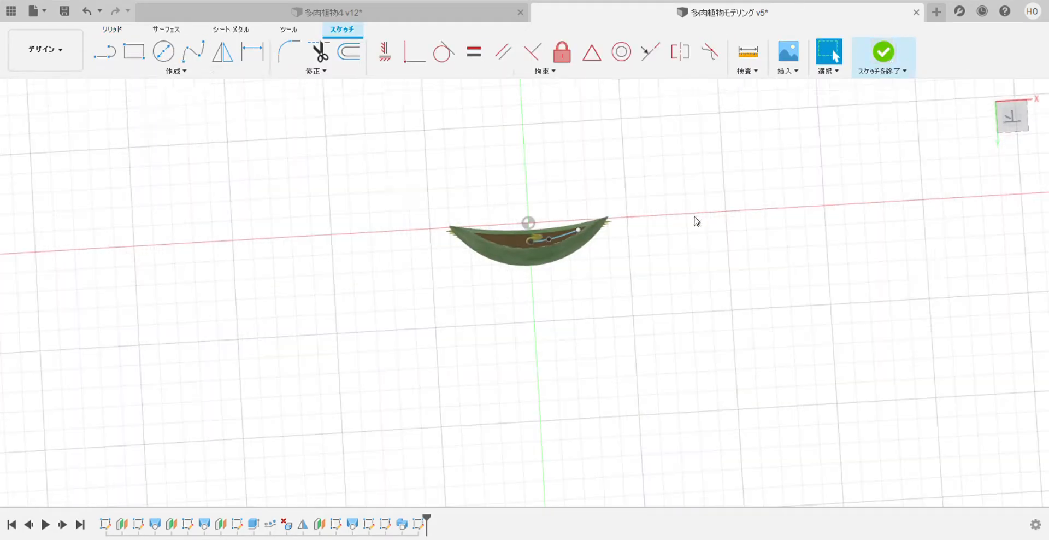
pyautogui.click(883, 52)
# Pattern the root along the spline on the bottom face with 6 roots spread from the center to the side.
pyautogui.scroll(4, 674, 271)
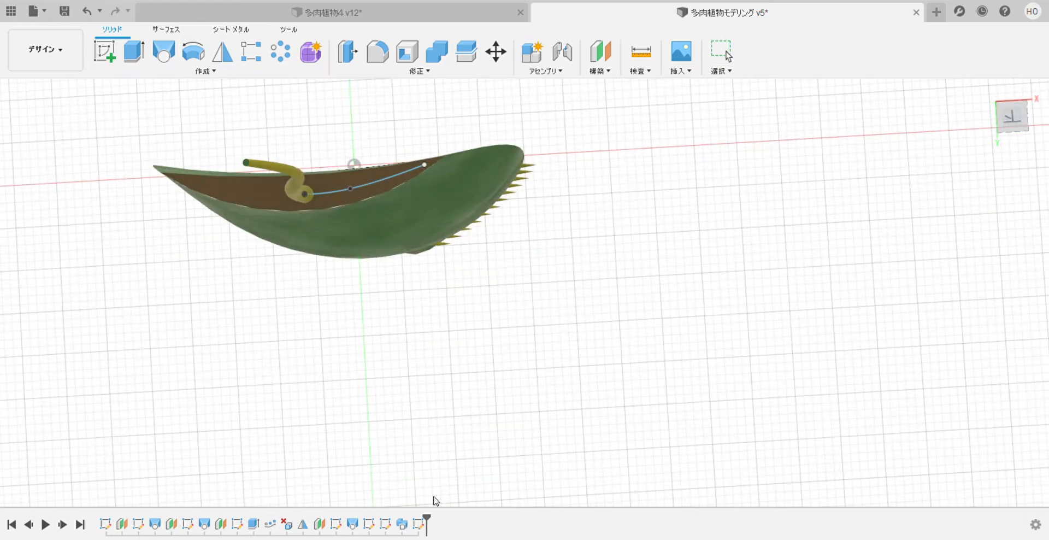
pyautogui.click(389, 177)
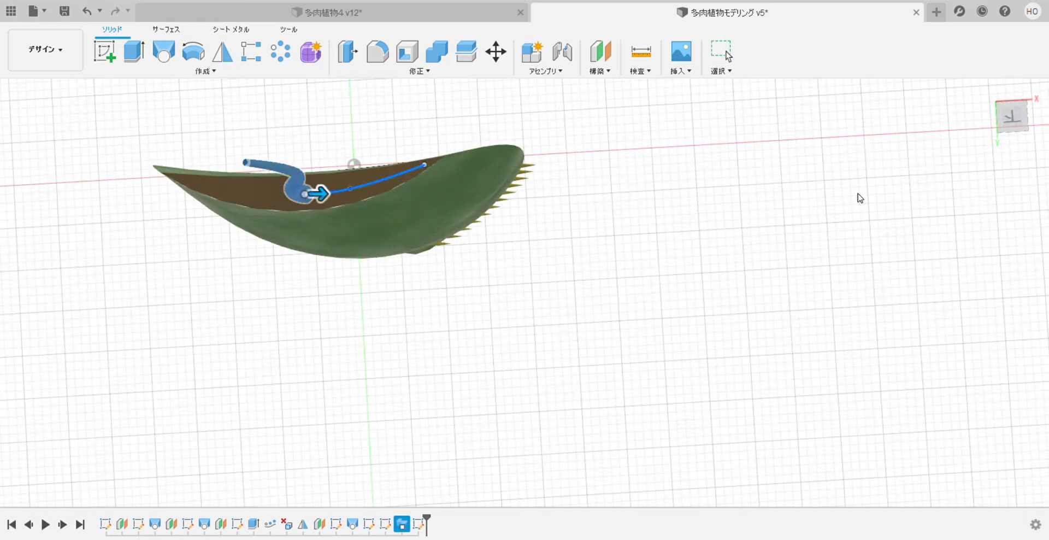
pyautogui.moveTo(318, 194); pyautogui.dragTo(437, 158)
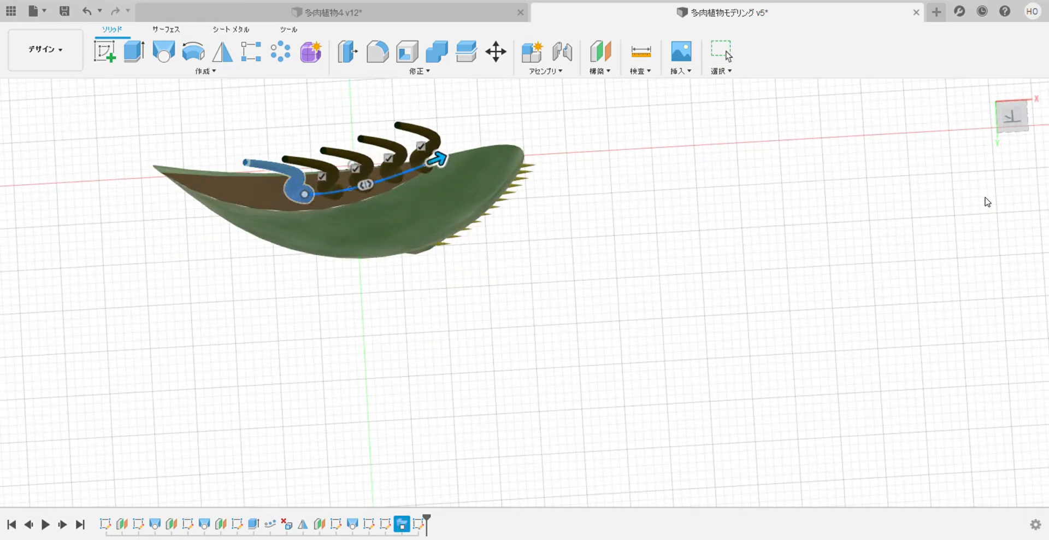
pyautogui.keyDown('shift'); pyautogui.moveTo(987, 202); pyautogui.dragTo(765, 302, button='middle'); pyautogui.keyUp('shift')
pyautogui.keyDown('shift'); pyautogui.moveTo(981, 206); pyautogui.dragTo(592, 316, button='middle'); pyautogui.keyUp('shift')
pyautogui.click(917, 356)
# Scale down the second, third and fourth roots from the center, each one smaller than the one before.
pyautogui.scroll(1, 549, 341)
pyautogui.moveTo(568, 404); pyautogui.dragTo(589, 284, button='middle')
pyautogui.keyDown('shift'); pyautogui.moveTo(589, 284); pyautogui.dragTo(592, 306, button='middle'); pyautogui.keyUp('shift')
pyautogui.scroll(5, 582, 287)
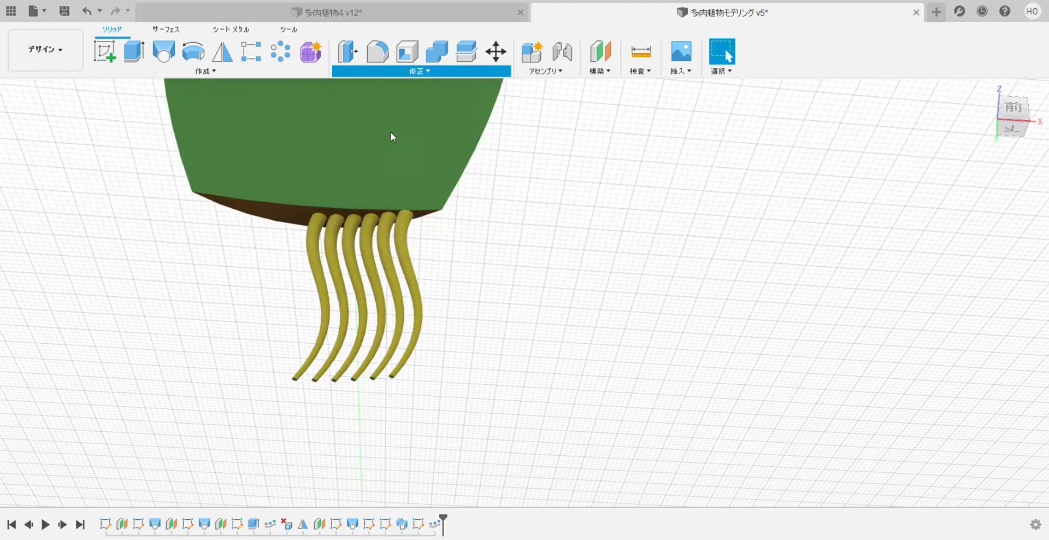
pyautogui.scroll(-2, 988, 192)
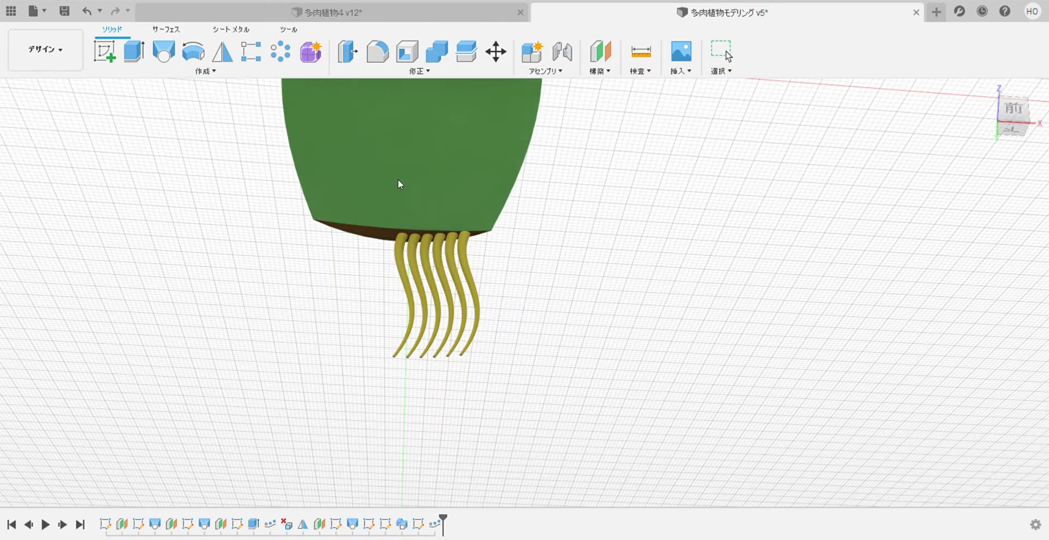
pyautogui.press('Delete')
pyautogui.press('Delete')
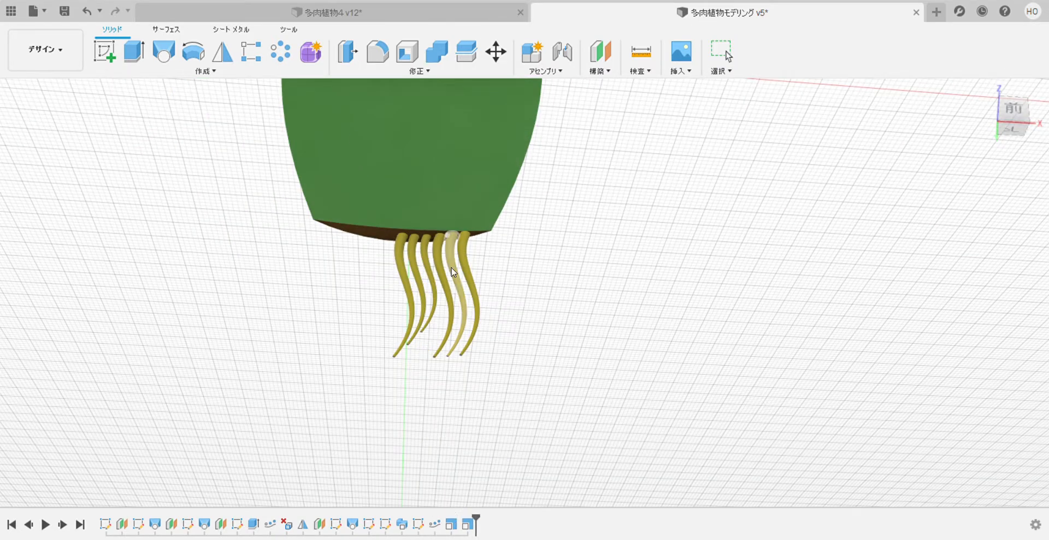
pyautogui.click(439, 295)
pyautogui.press('Delete')
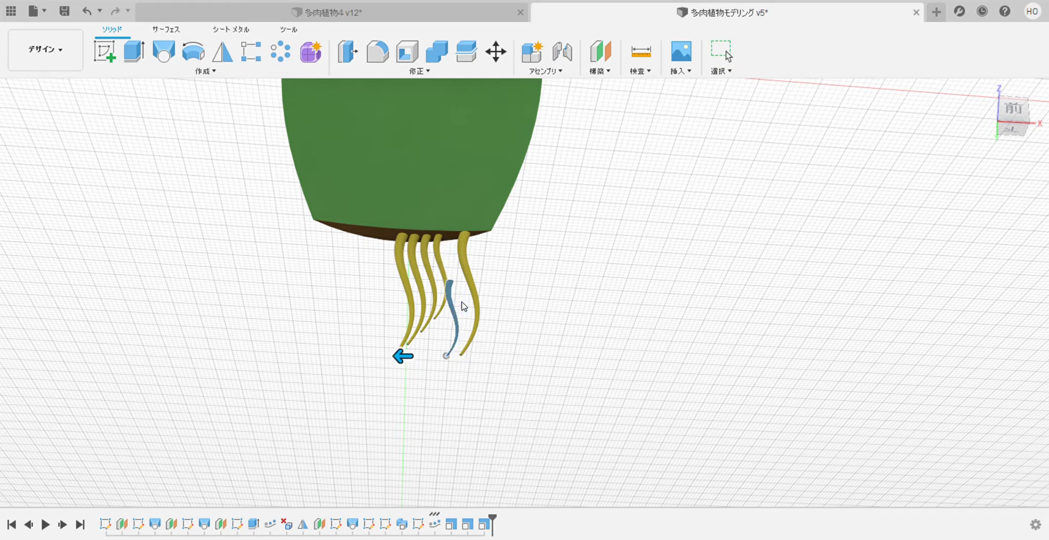
# Scale the fifth root by 0.6 and the outermost root by 0.5.
pyautogui.press('Escape')
pyautogui.write('0.6')
pyautogui.press('Return')
pyautogui.click(462, 246)
pyautogui.write('0.5')
pyautogui.press('Return')
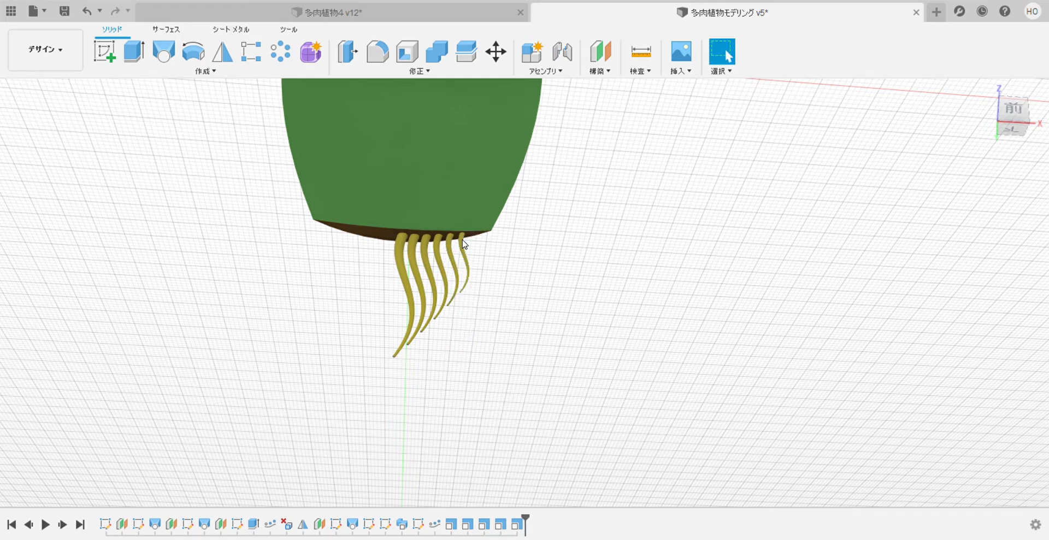
# Mirror all six roots about the leaf's central vertical plane onto the other half of the base.
pyautogui.moveTo(464, 247); pyautogui.dragTo(527, 337, button='middle')
pyautogui.click(222, 51)
pyautogui.click(465, 358)
pyautogui.click(478, 359)
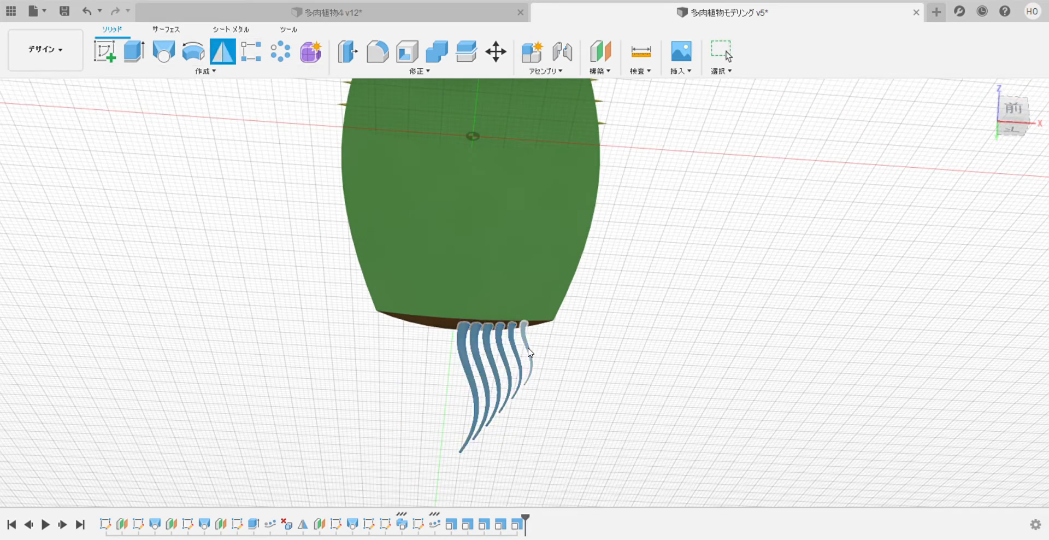
pyautogui.click(528, 350)
pyautogui.keyDown('shift'); pyautogui.moveTo(593, 295); pyautogui.dragTo(704, 320, button='middle'); pyautogui.keyUp('shift')
pyautogui.click(582, 106)
pyautogui.click(932, 188)
# Combine the leaf and its roots into a single body.
pyautogui.keyDown('shift'); pyautogui.moveTo(813, 344); pyautogui.dragTo(646, 363, button='middle'); pyautogui.keyUp('shift')
pyautogui.scroll(8, 504, 383)
pyautogui.keyDown('shift'); pyautogui.moveTo(567, 393); pyautogui.dragTo(575, 464, button='middle'); pyautogui.keyUp('shift')
pyautogui.scroll(-6, 576, 465)
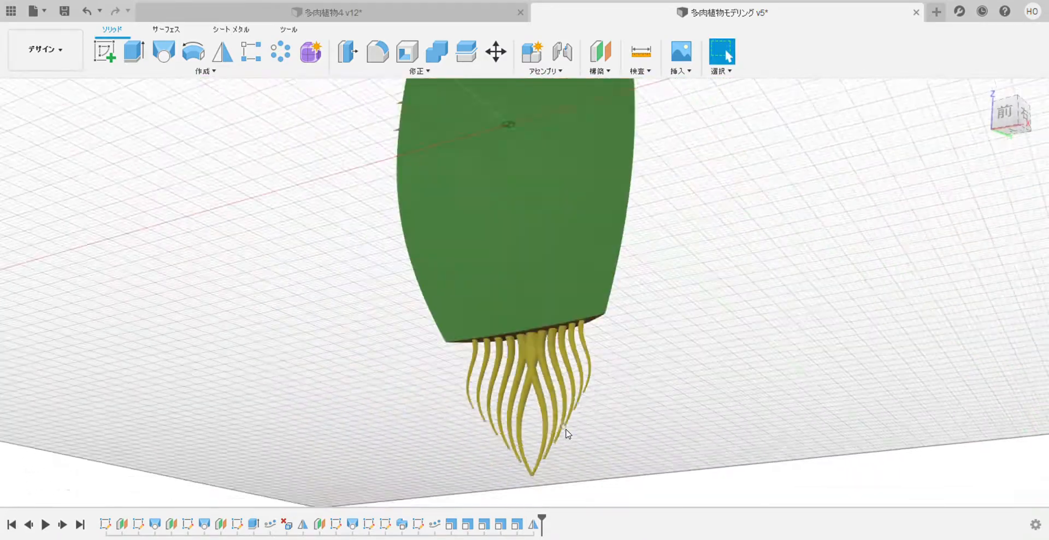
pyautogui.scroll(-6, 566, 433)
pyautogui.scroll(3, 682, 403)
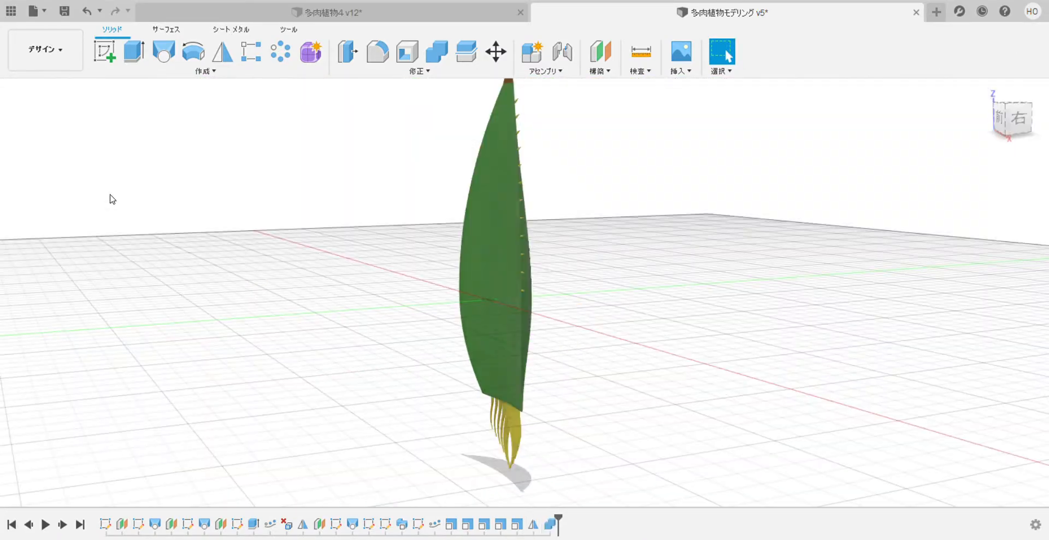
# Rotate the combined leaf body to give it a slight tilt as seen from the side.
pyautogui.click(45, 157)
pyautogui.scroll(2, 606, 238)
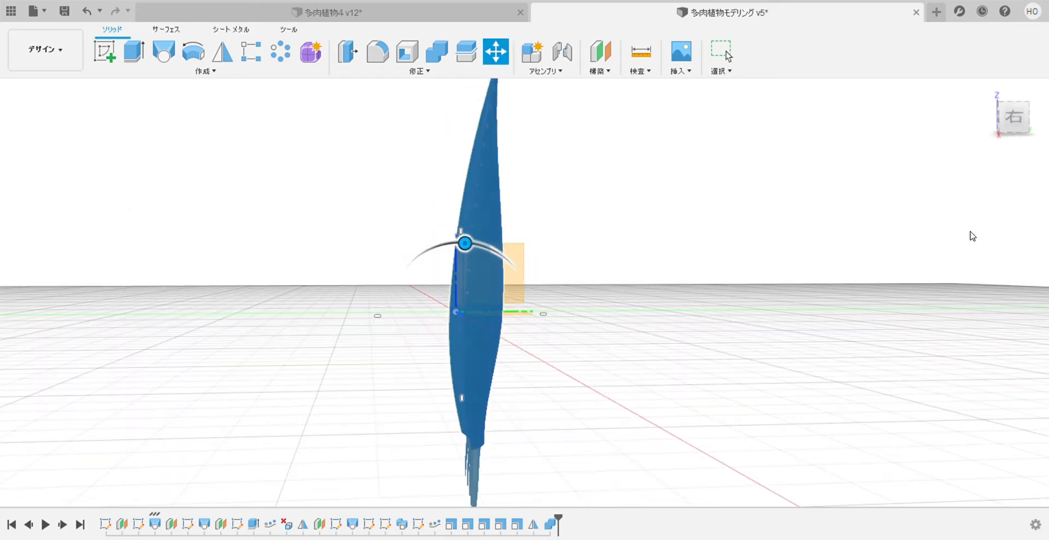
pyautogui.press('Return')
pyautogui.keyDown('shift'); pyautogui.moveTo(781, 148); pyautogui.dragTo(570, 374, button='middle'); pyautogui.keyUp('shift')
# Sketch two perpendicular construction lines from the origin on the horizontal plane, 135 mm vertical and 130 mm horizontal.
pyautogui.click(543, 273)
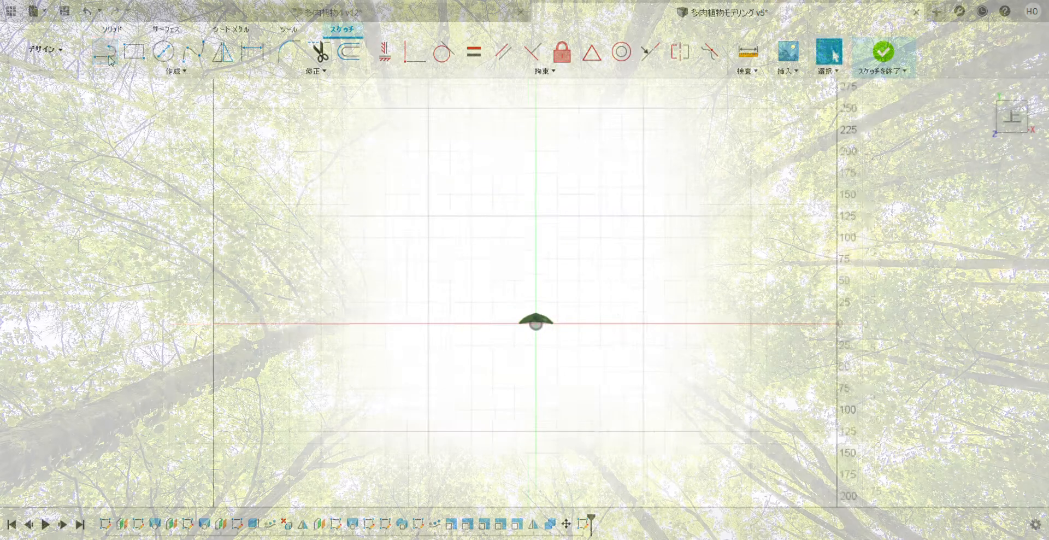
pyautogui.click(501, 207)
pyautogui.scroll(2, 648, 229)
pyautogui.scroll(3, 447, 412)
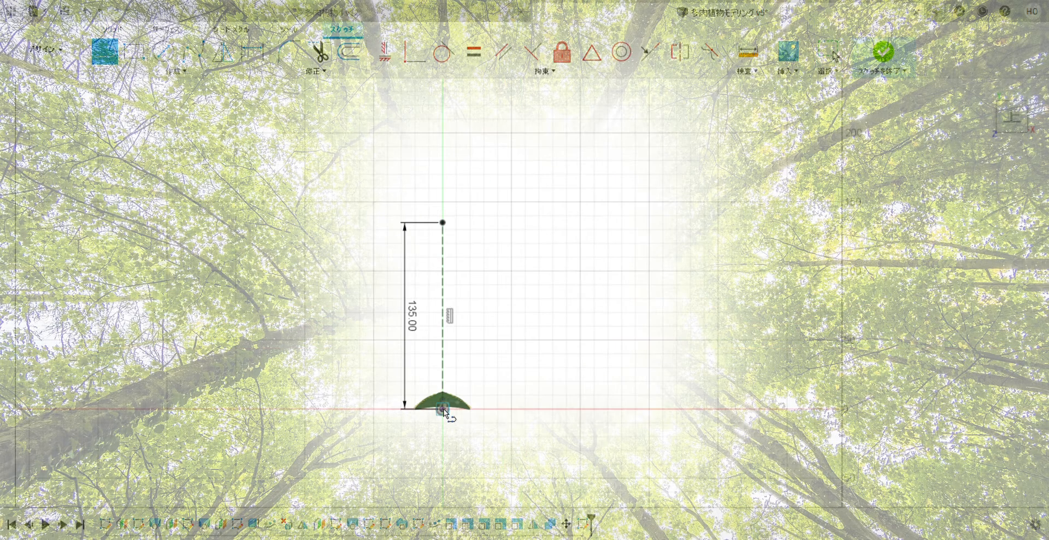
pyautogui.click(442, 407)
pyautogui.scroll(-3, 520, 213)
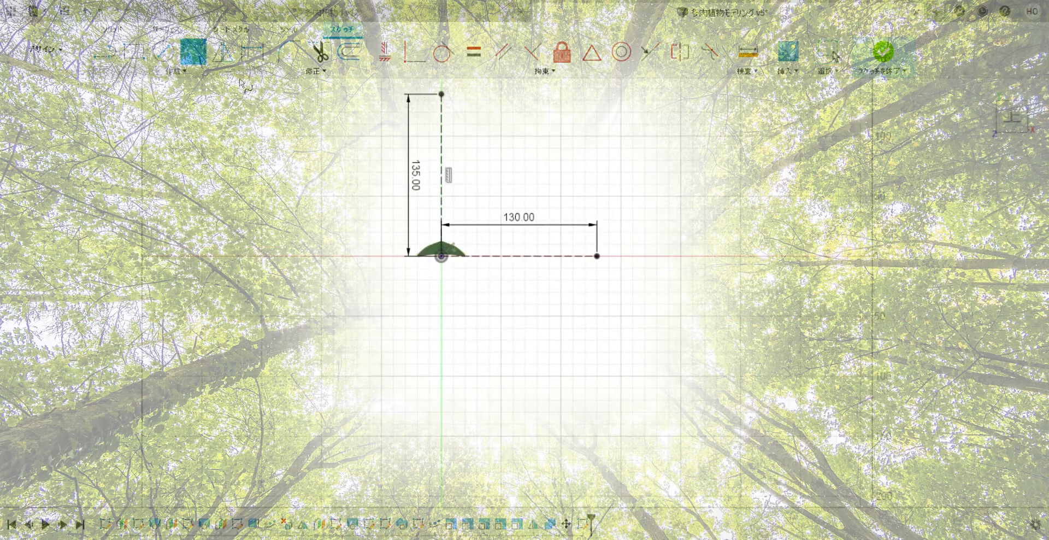
# Draw a spiral spline from the origin through the 130 mm line's end to the 135 mm line's end, and reposition its lower points.
pyautogui.click(597, 256)
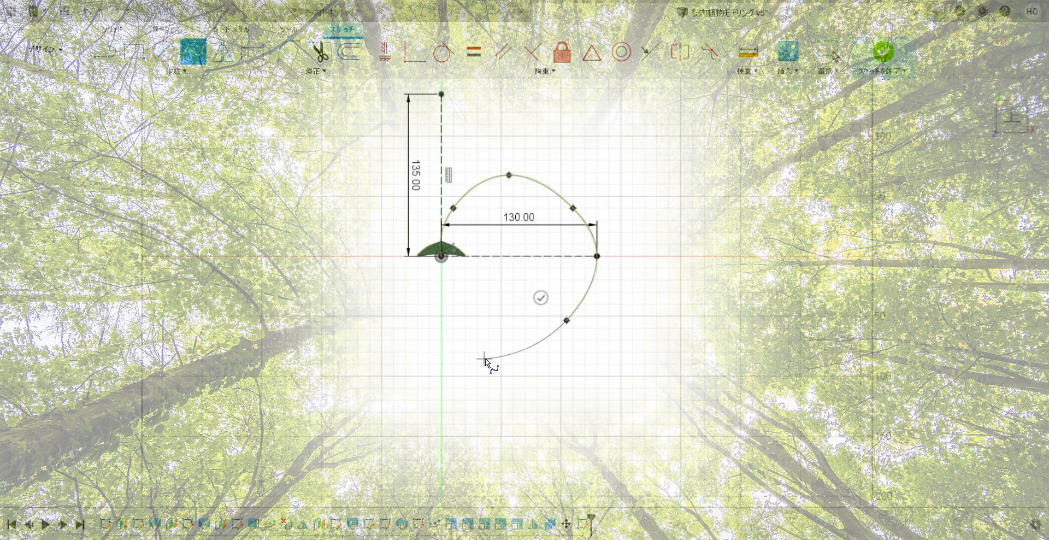
pyautogui.click(443, 94)
pyautogui.moveTo(478, 353); pyautogui.dragTo(471, 365)
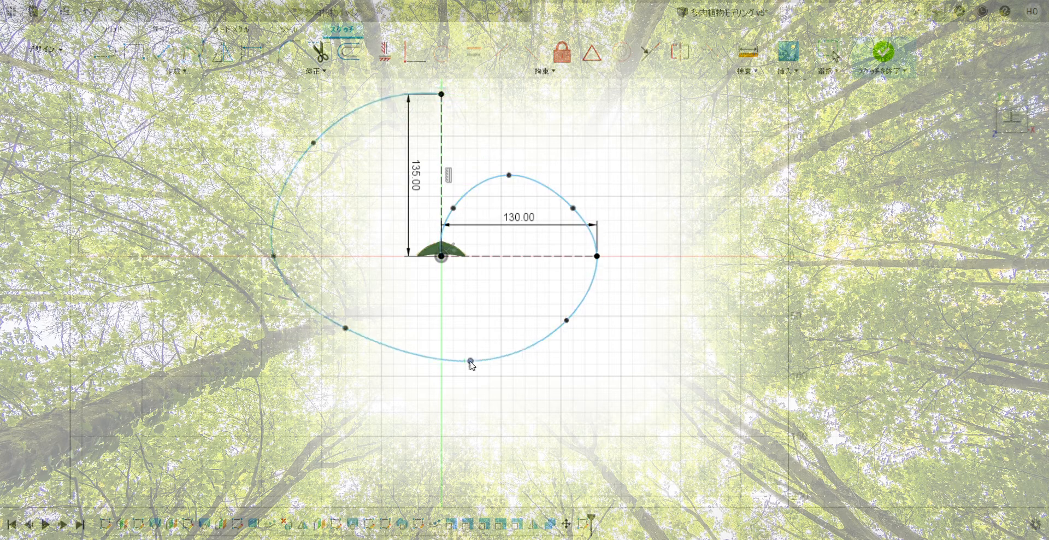
pyautogui.moveTo(338, 343); pyautogui.dragTo(338, 347)
# Round out the spiral's small inner curve by moving its three fit points outward.
pyautogui.scroll(5, 555, 201)
pyautogui.scroll(-2, 662, 262)
pyautogui.moveTo(505, 172); pyautogui.dragTo(522, 168)
pyautogui.moveTo(414, 226); pyautogui.dragTo(426, 194)
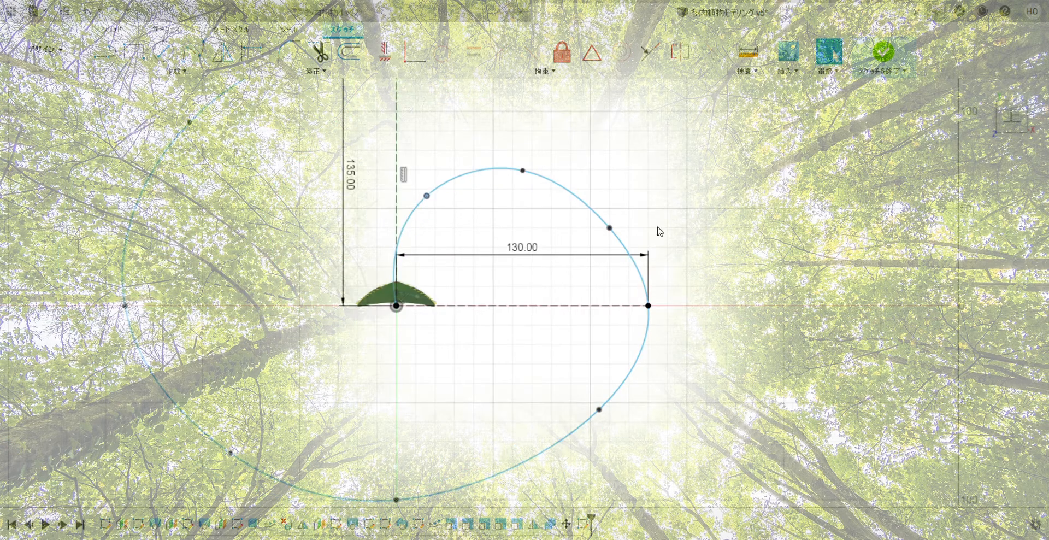
pyautogui.moveTo(608, 226); pyautogui.dragTo(616, 214)
# Smooth the spiral's large outer curve by repositioning its lower fit points, and finish the sketch.
pyautogui.scroll(-3, 724, 406)
pyautogui.scroll(-2, 726, 409)
pyautogui.moveTo(726, 409); pyautogui.dragTo(696, 309, button='middle')
pyautogui.moveTo(507, 361); pyautogui.dragTo(507, 372)
pyautogui.moveTo(623, 310); pyautogui.dragTo(607, 339)
pyautogui.moveTo(414, 334); pyautogui.dragTo(409, 339)
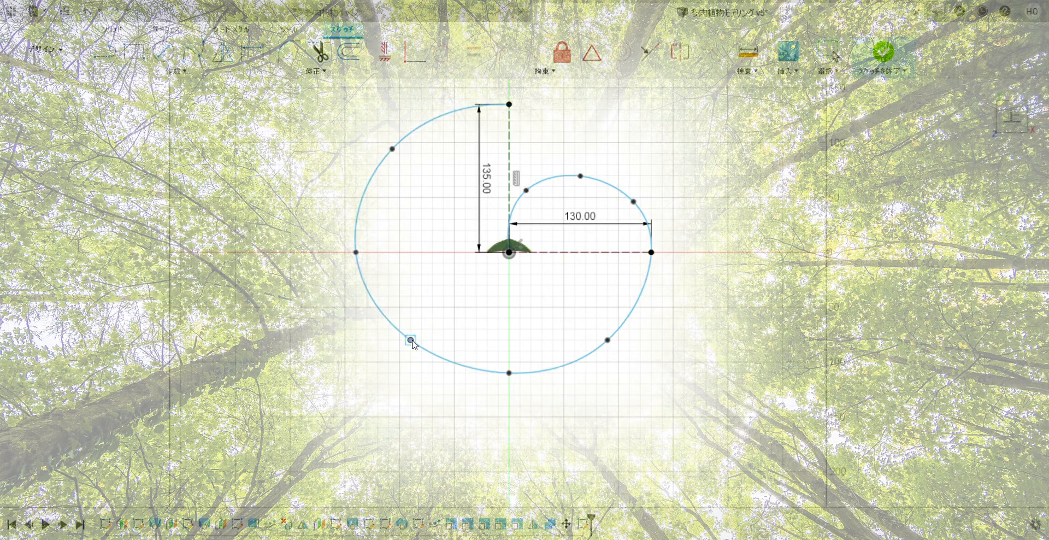
pyautogui.scroll(2, 651, 110)
pyautogui.click(882, 52)
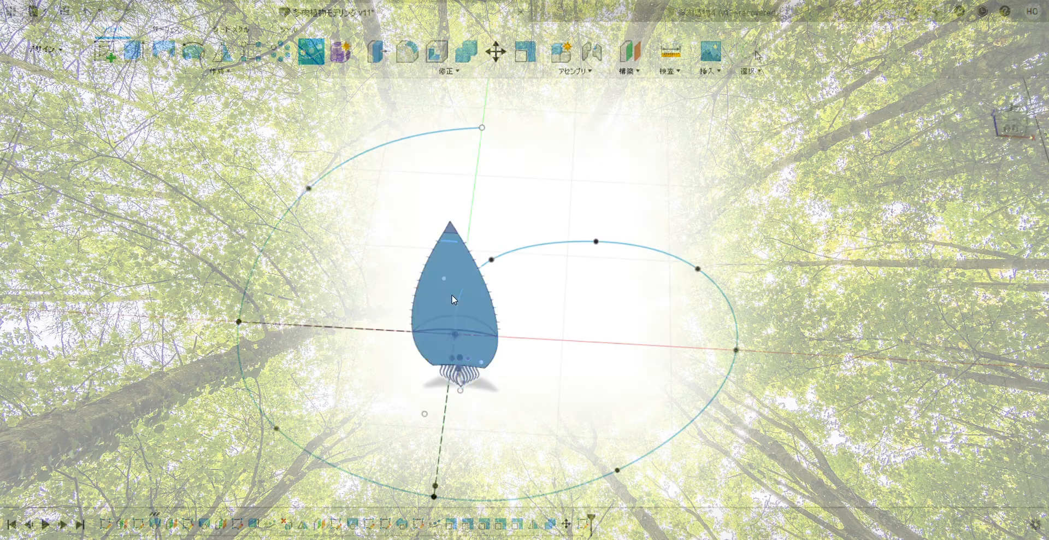
# Pattern the leaf body along the spiral spline as the path.
pyautogui.click(452, 300)
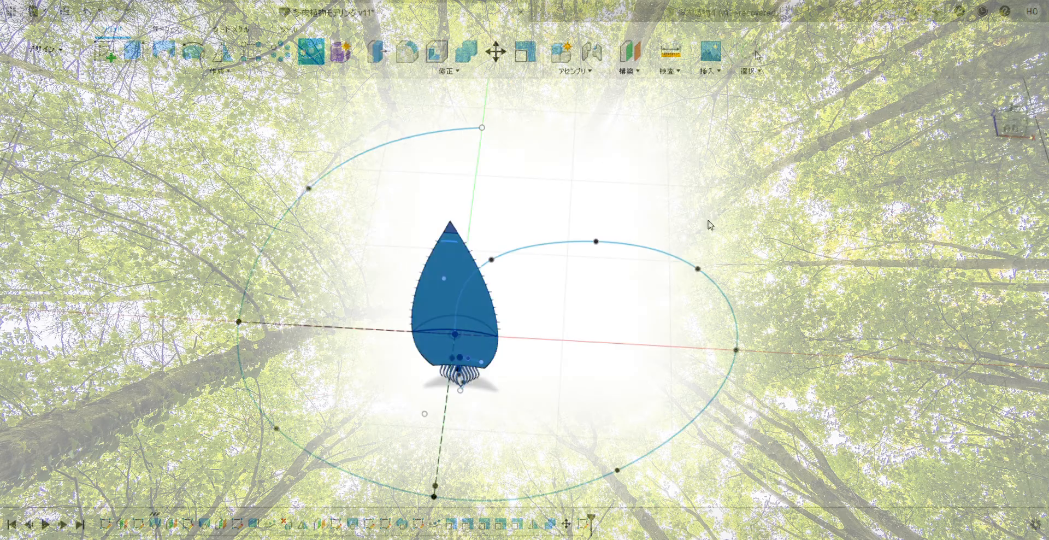
pyautogui.click(665, 253)
pyautogui.moveTo(490, 288); pyautogui.dragTo(489, 168)
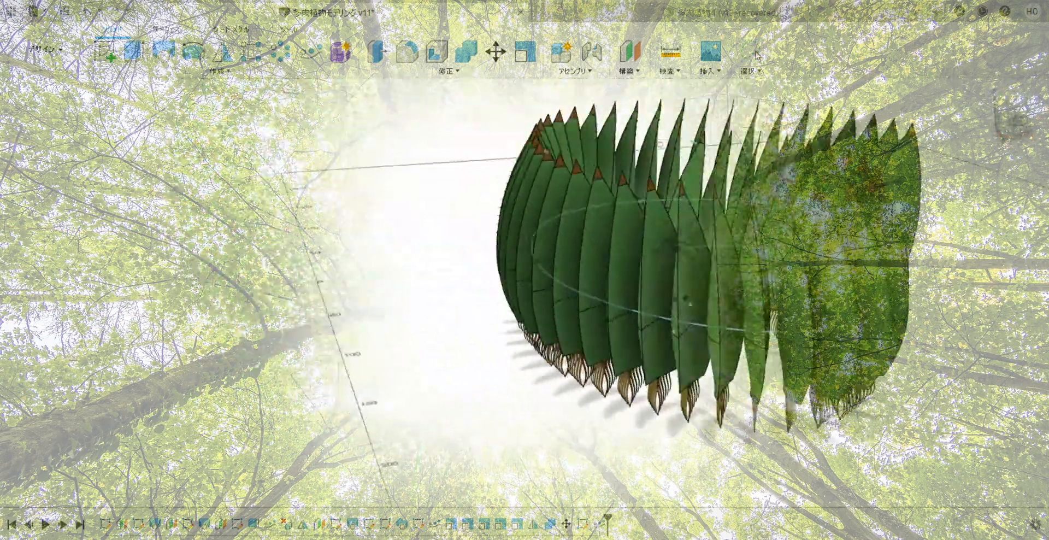
# Examine the spiral of patterned leaves up close and from several angles.
pyautogui.keyDown('shift'); pyautogui.moveTo(687, 300); pyautogui.dragTo(870, 316, button='middle'); pyautogui.keyUp('shift')
pyautogui.keyDown('shift'); pyautogui.moveTo(870, 317); pyautogui.dragTo(874, 297, button='middle'); pyautogui.keyUp('shift')
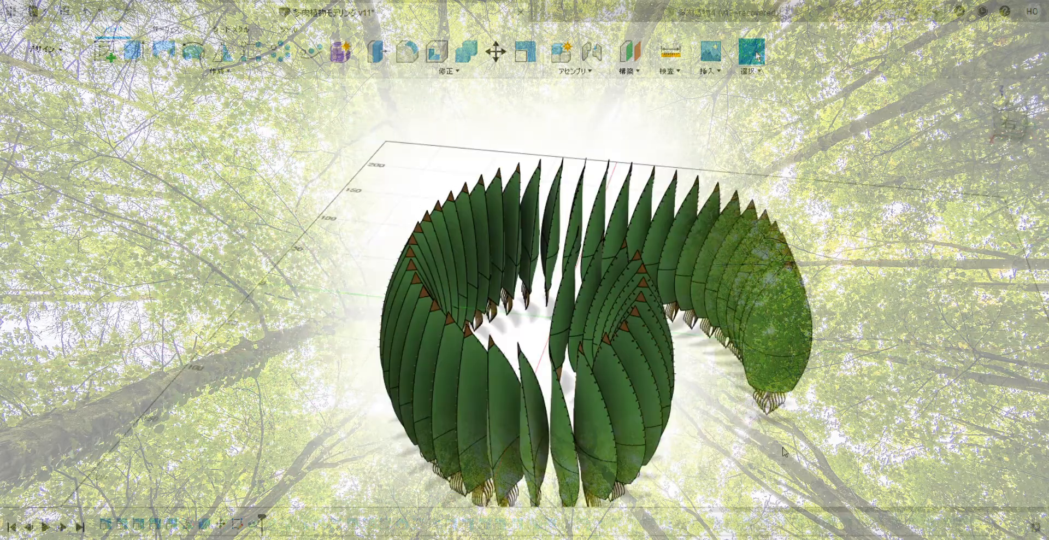
pyautogui.keyDown('shift'); pyautogui.moveTo(777, 446); pyautogui.dragTo(767, 467, button='middle'); pyautogui.keyUp('shift')
pyautogui.scroll(5, 767, 467)
pyautogui.moveTo(461, 391); pyautogui.dragTo(644, 418, button='middle')
pyautogui.scroll(-5, 645, 418)
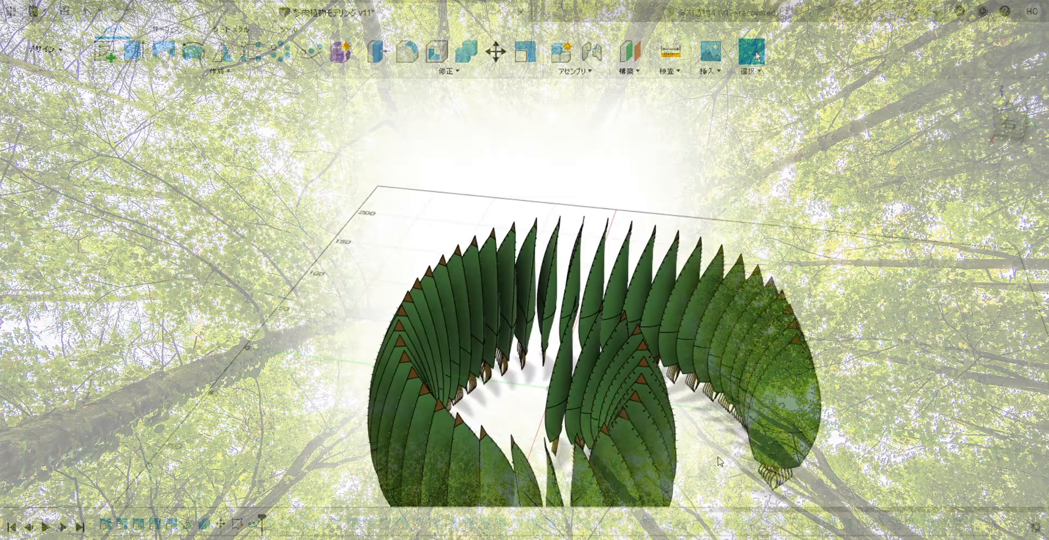
pyautogui.moveTo(727, 479); pyautogui.dragTo(723, 458, button='middle')
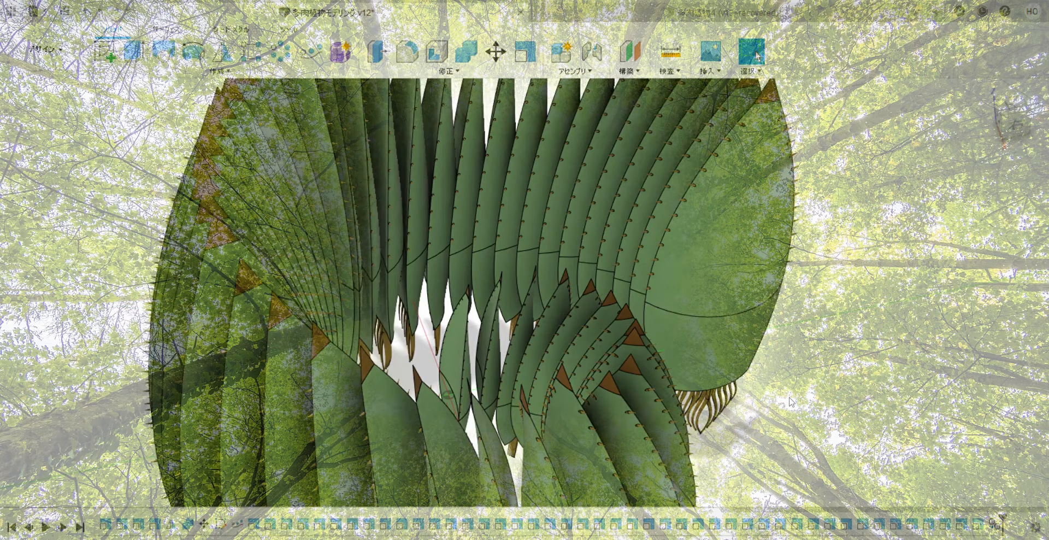
pyautogui.scroll(-4, 791, 402)
pyautogui.moveTo(791, 402); pyautogui.dragTo(687, 309, button='middle')
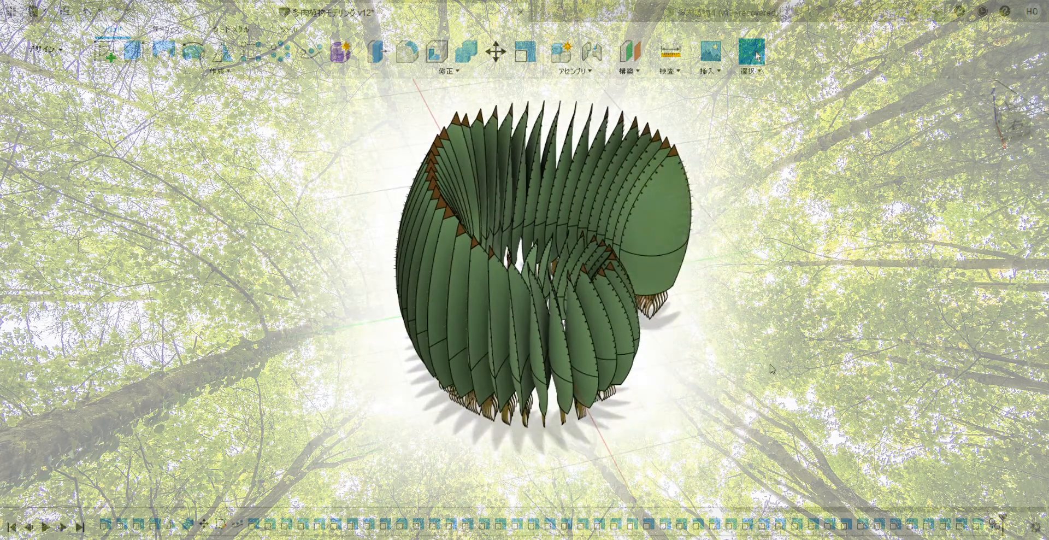
pyautogui.keyDown('shift'); pyautogui.moveTo(773, 367); pyautogui.dragTo(758, 391, button='middle'); pyautogui.keyUp('shift')
# Copy the innermost leaf and turn the copy about half a turn to face the opposite way.
pyautogui.click(1016, 120)
pyautogui.scroll(8, 538, 262)
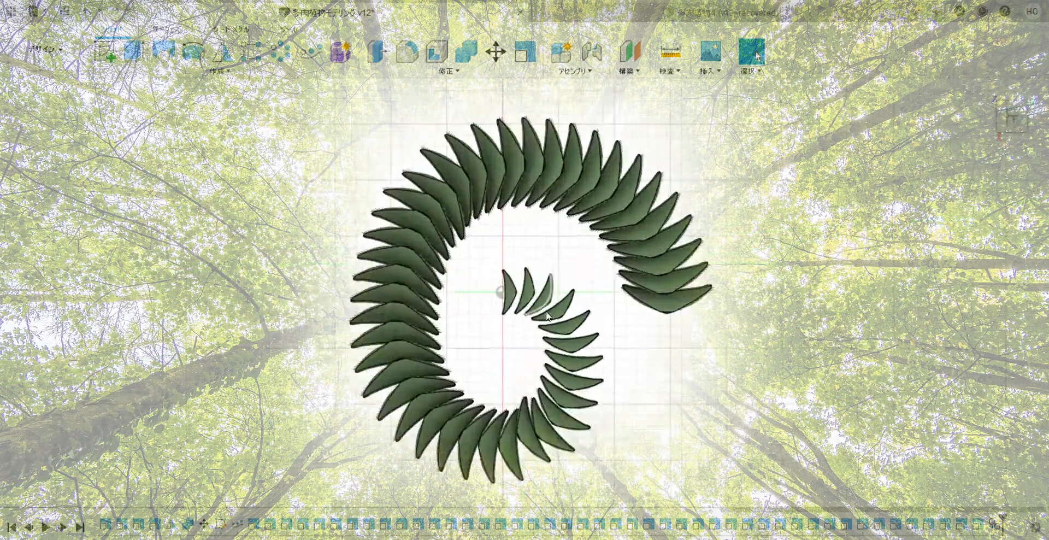
pyautogui.click(461, 250)
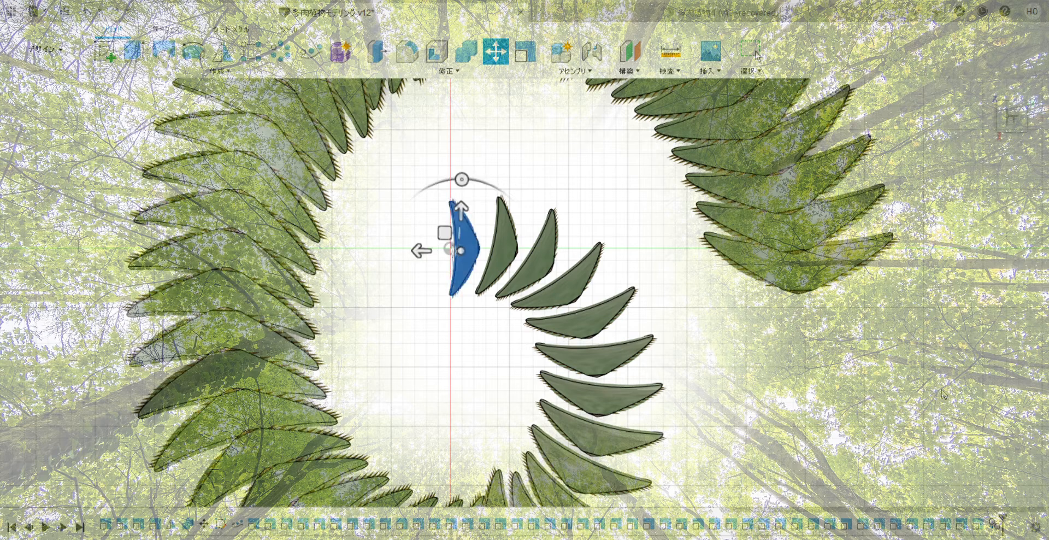
pyautogui.moveTo(461, 186); pyautogui.dragTo(461, 324)
pyautogui.moveTo(482, 280); pyautogui.dragTo(474, 308)
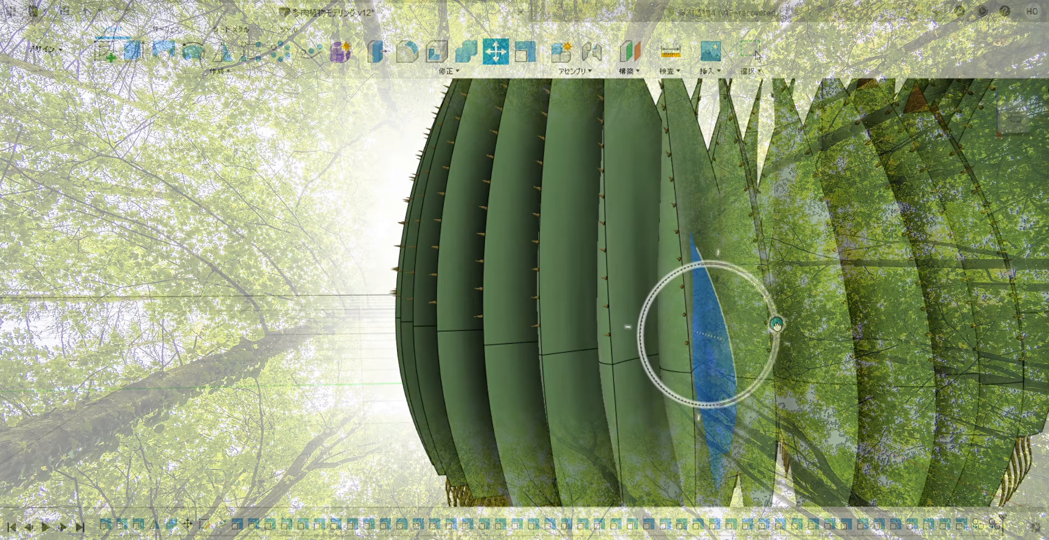
# Tilt the copied leaf outward and check its position against the surrounding leaves.
pyautogui.moveTo(777, 323); pyautogui.dragTo(773, 313)
pyautogui.keyDown('shift'); pyautogui.moveTo(773, 313); pyautogui.dragTo(640, 358, button='middle'); pyautogui.keyUp('shift')
pyautogui.scroll(-4, 737, 292)
pyautogui.keyDown('shift'); pyautogui.moveTo(628, 284); pyautogui.dragTo(626, 296, button='middle'); pyautogui.keyUp('shift')
pyautogui.keyDown('shift'); pyautogui.moveTo(773, 356); pyautogui.dragTo(732, 346, button='middle'); pyautogui.keyUp('shift')
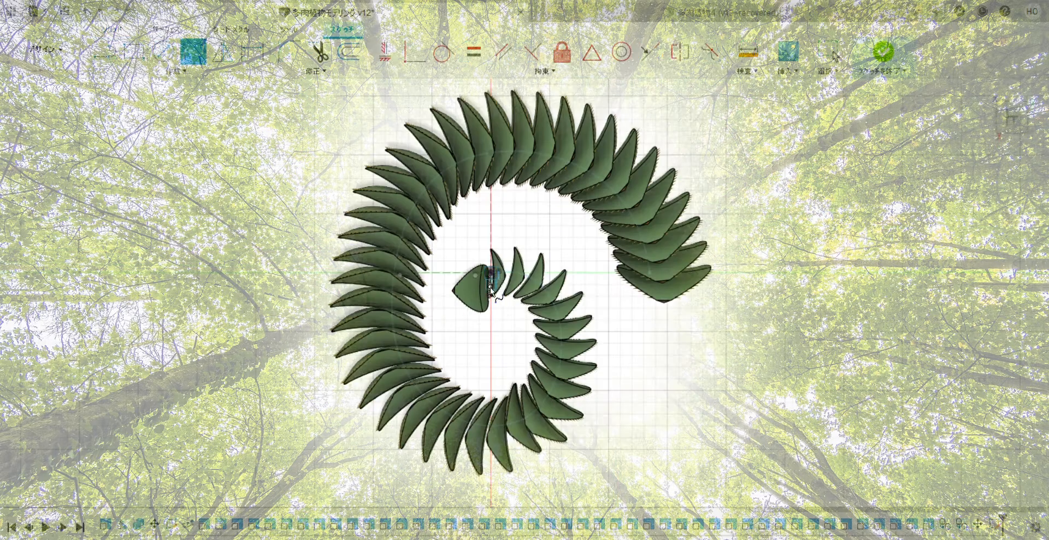
# Sketch a second spiral spline from the copied leaf around the outside of the first leaf row, ending beyond its outermost leaf.
pyautogui.click(462, 251)
pyautogui.click(500, 221)
pyautogui.click(557, 236)
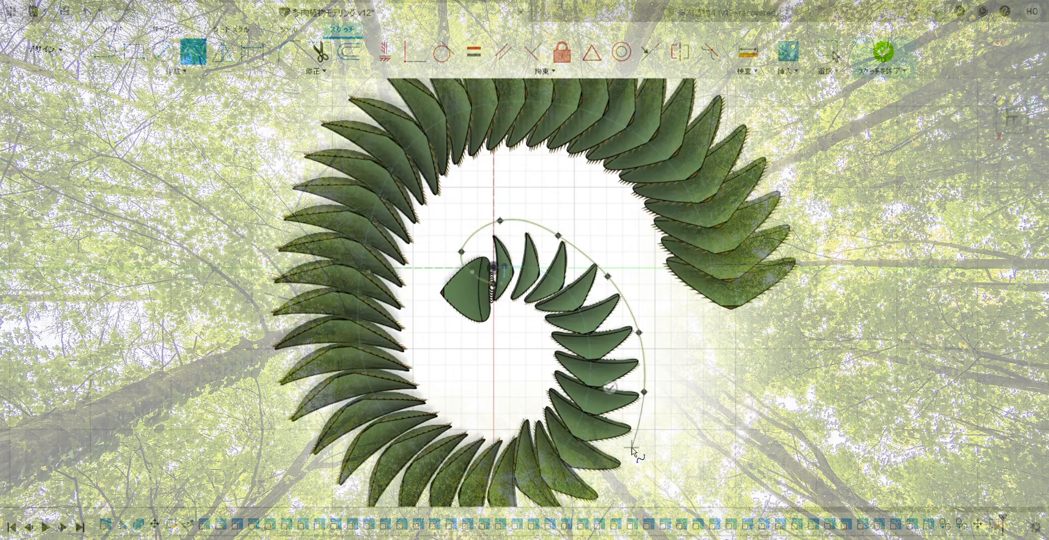
pyautogui.click(631, 446)
pyautogui.moveTo(631, 447); pyautogui.dragTo(672, 347, button='middle')
pyautogui.click(650, 386)
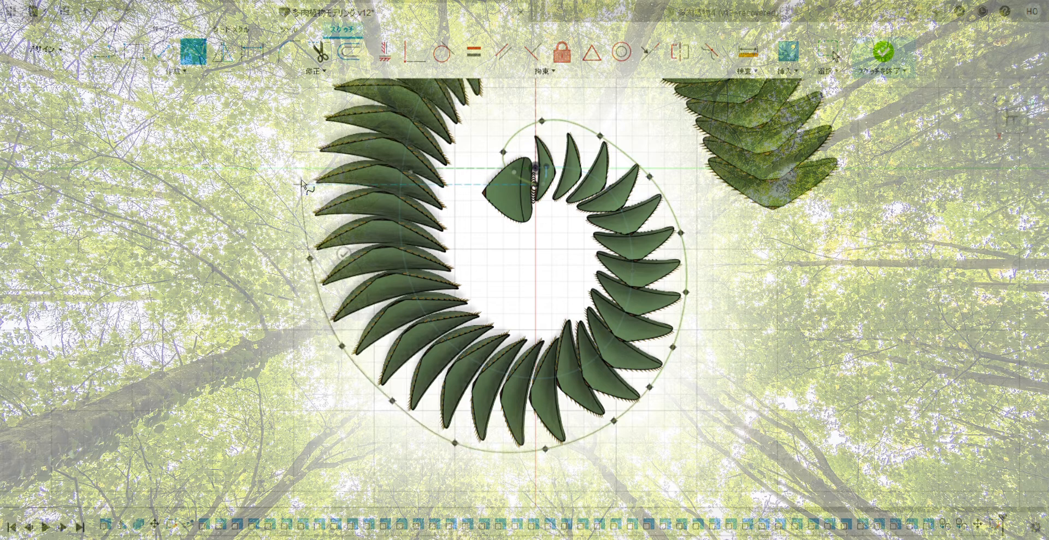
pyautogui.moveTo(480, 105); pyautogui.dragTo(390, 319, button='middle')
pyautogui.click(267, 229)
pyautogui.click(323, 173)
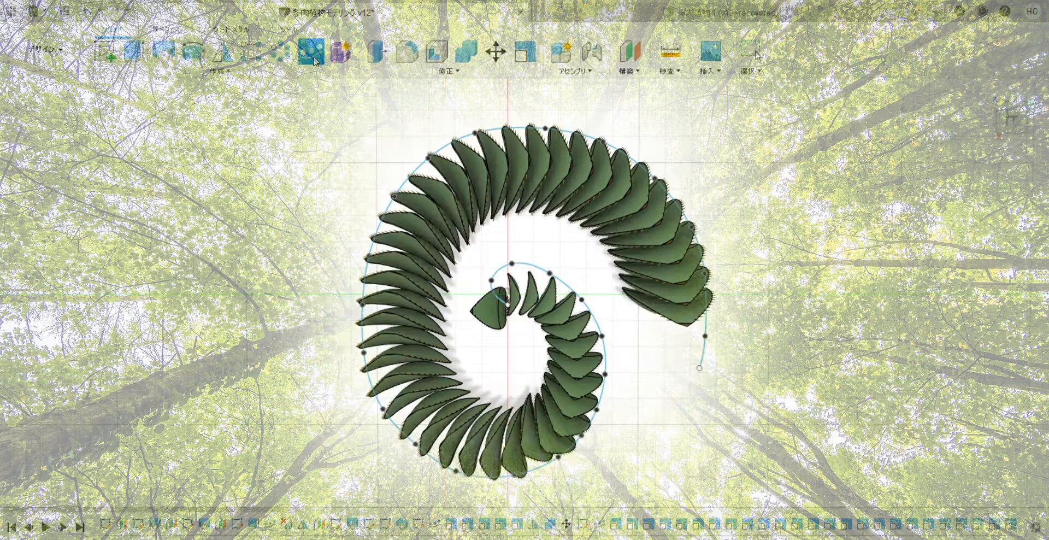
# Pattern the tilted leaf copy along the full length of the outer spiral spline.
pyautogui.click(489, 309)
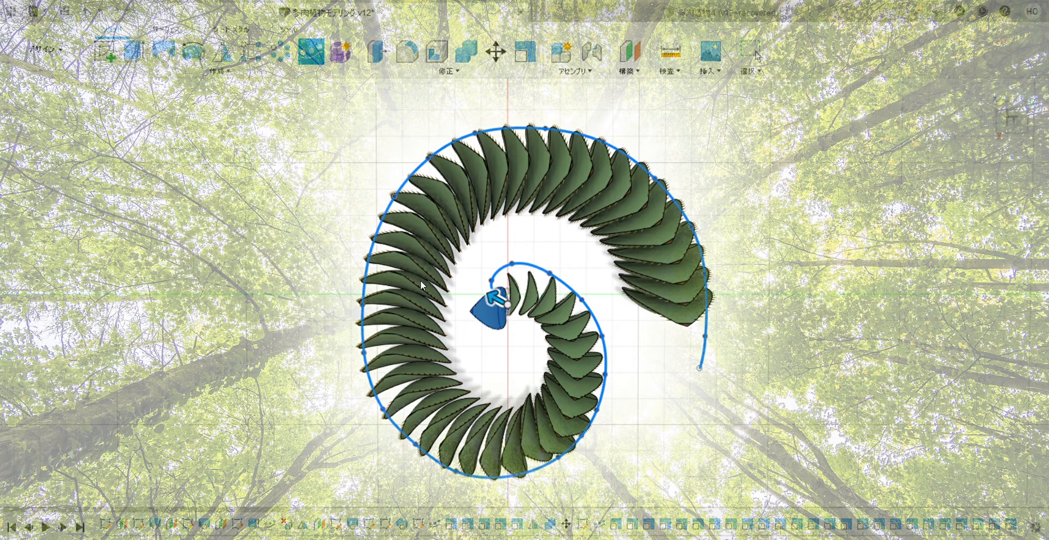
pyautogui.moveTo(499, 305); pyautogui.dragTo(691, 384)
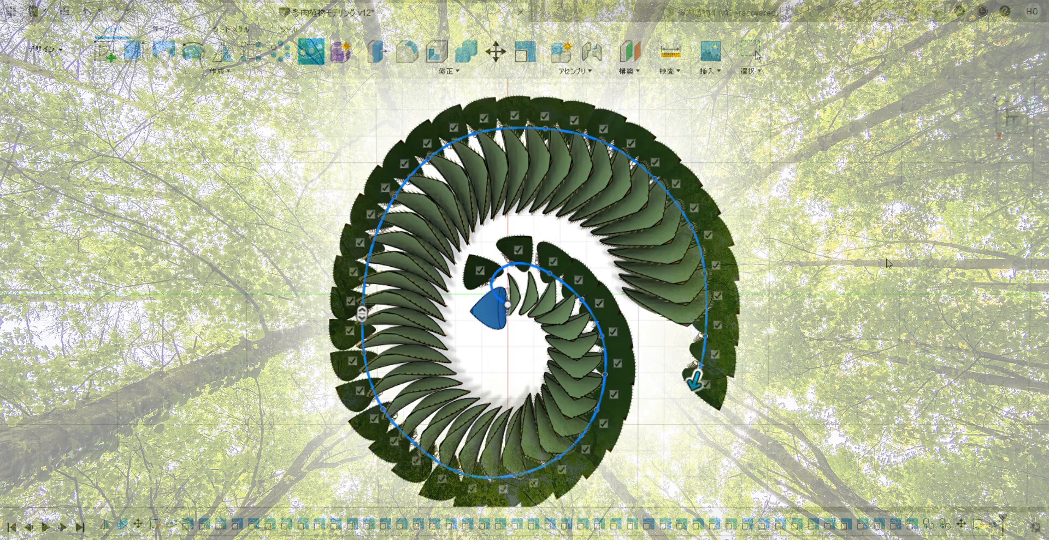
pyautogui.press('Return')
# Step forward through the design history to review how each outer leaf is scaled in turn.
pyautogui.keyDown('shift'); pyautogui.moveTo(812, 309); pyautogui.dragTo(277, 265, button='middle'); pyautogui.keyUp('shift')
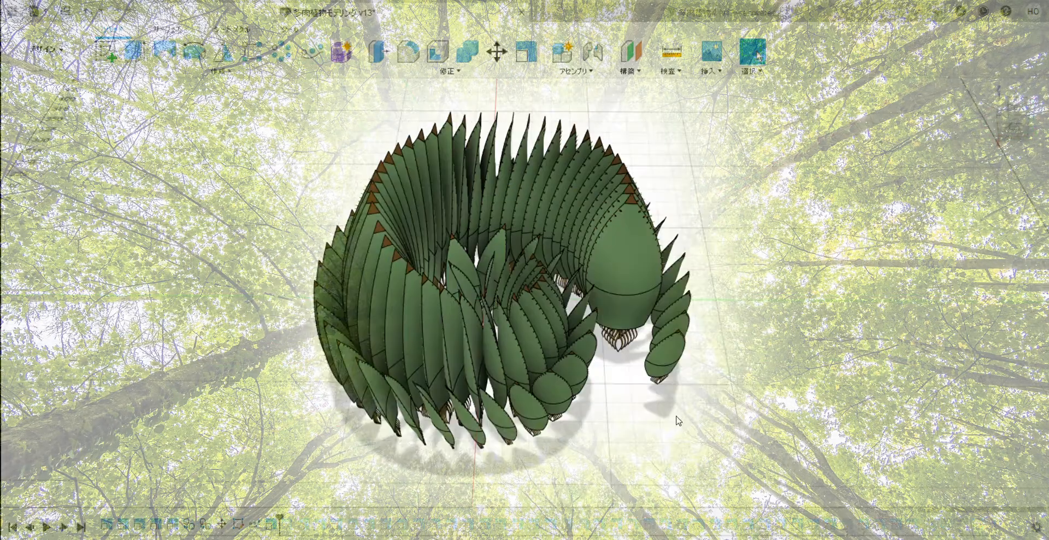
pyautogui.scroll(2, 759, 358)
pyautogui.moveTo(782, 358); pyautogui.dragTo(824, 396, button='middle')
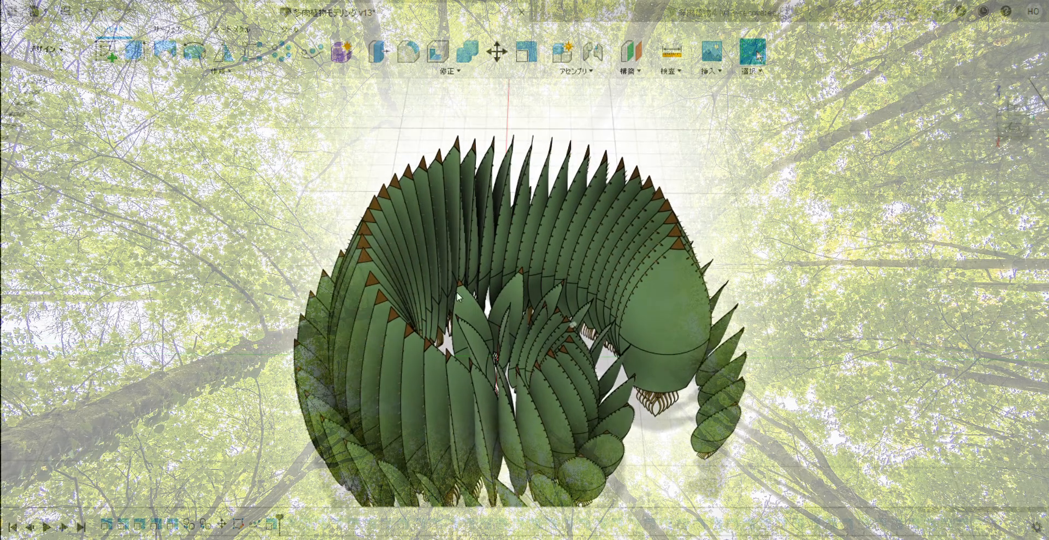
pyautogui.click(65, 529)
pyautogui.click(65, 528)
pyautogui.click(65, 528)
pyautogui.click(65, 528)
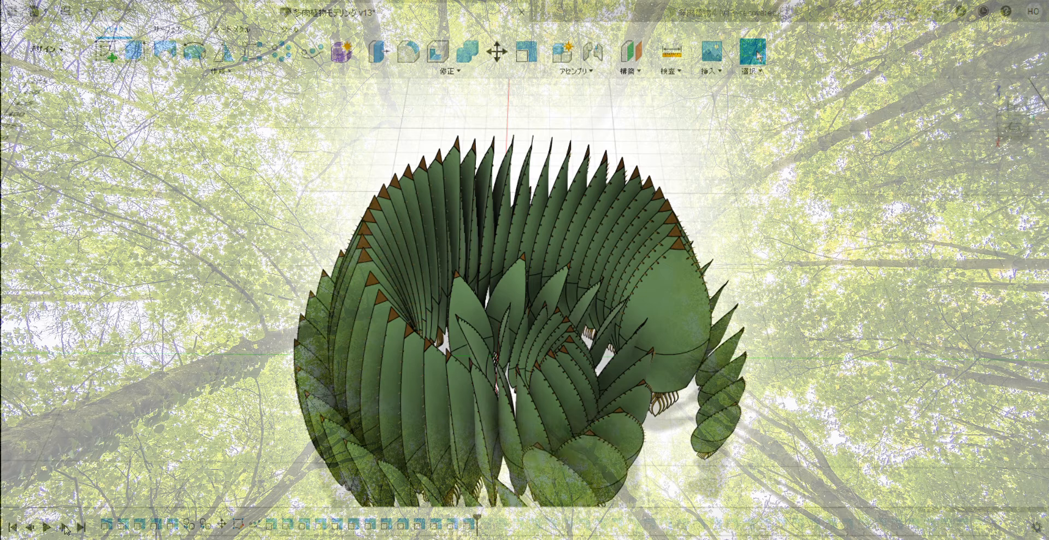
pyautogui.click(65, 528)
pyautogui.click(65, 528)
pyautogui.click(65, 528)
pyautogui.click(65, 528)
pyautogui.click(65, 528)
pyautogui.click(65, 528)
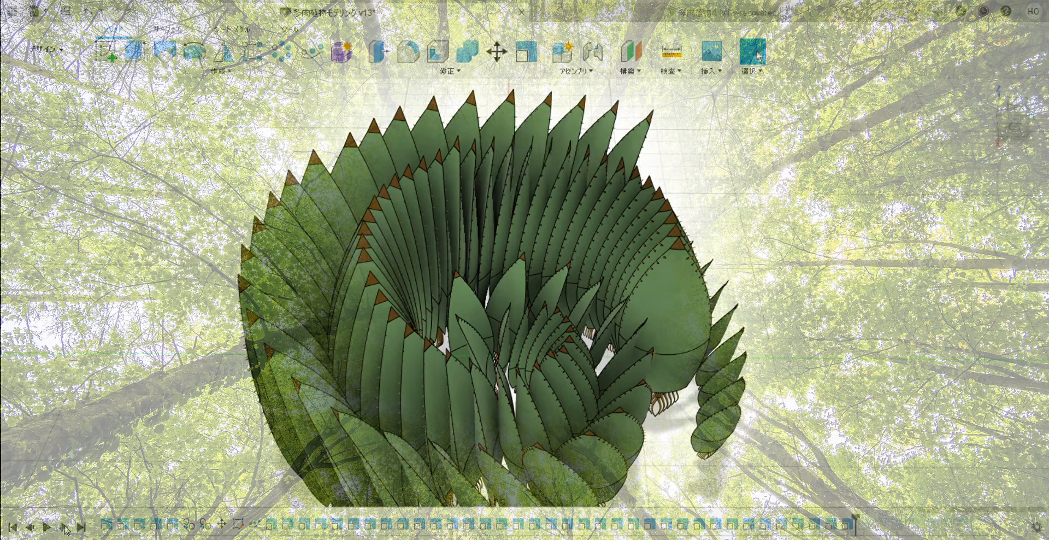
pyautogui.click(65, 528)
pyautogui.click(65, 528)
pyautogui.click(65, 528)
pyautogui.click(65, 528)
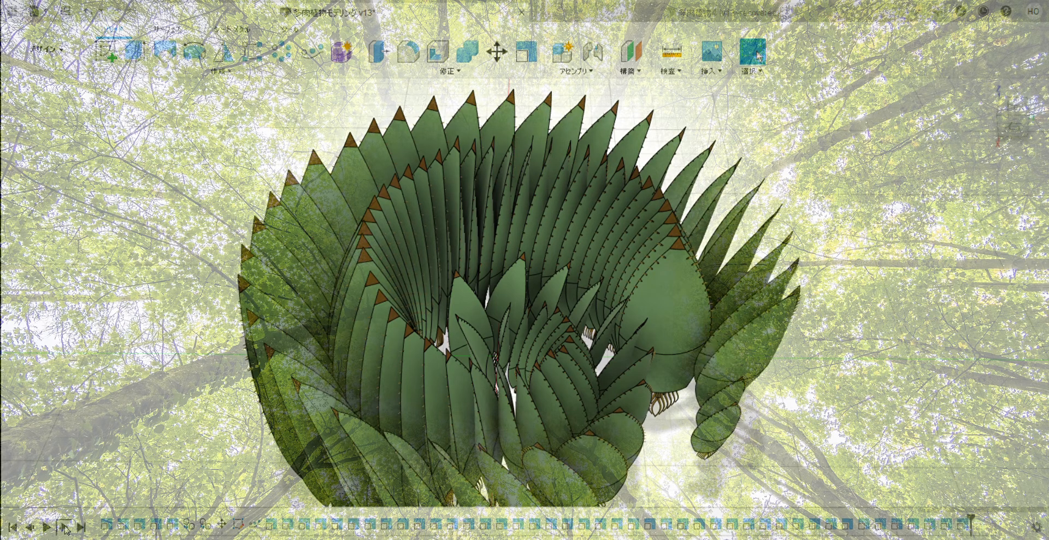
pyautogui.click(65, 528)
# Examine the two rows of leaves from the side, from above and up close at the center.
pyautogui.keyDown('shift'); pyautogui.moveTo(704, 476); pyautogui.dragTo(469, 388, button='middle'); pyautogui.keyUp('shift')
pyautogui.scroll(-3, 704, 491)
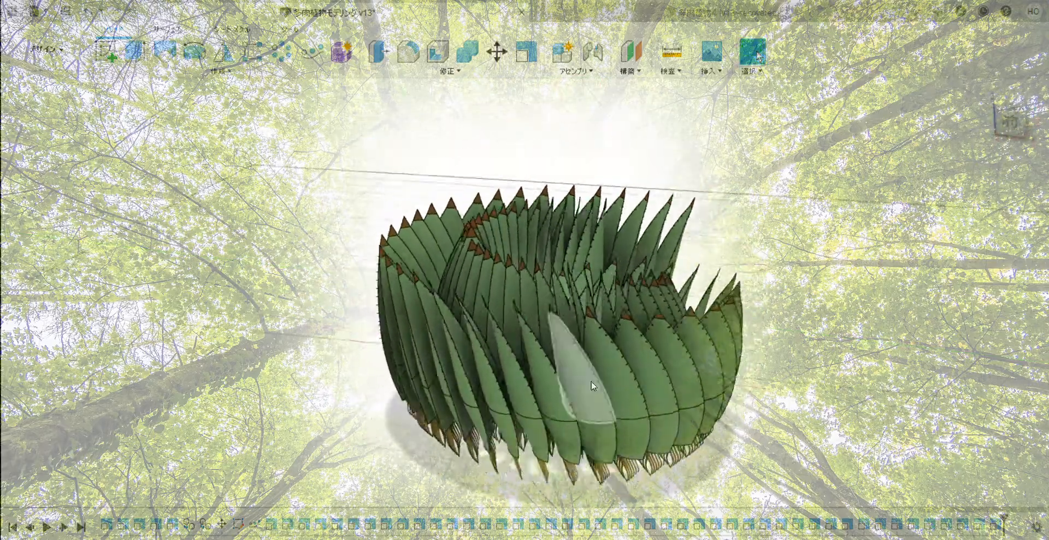
pyautogui.scroll(6, 606, 377)
pyautogui.keyDown('shift'); pyautogui.moveTo(625, 350); pyautogui.dragTo(704, 431, button='middle'); pyautogui.keyUp('shift')
pyautogui.scroll(-5, 633, 385)
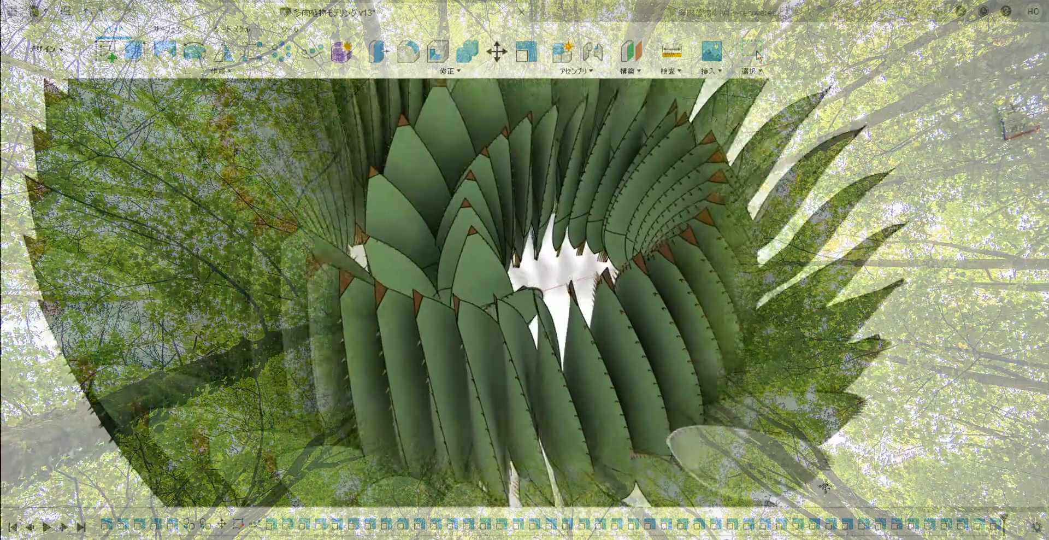
pyautogui.scroll(-3, 704, 430)
pyautogui.keyDown('shift'); pyautogui.moveTo(693, 379); pyautogui.dragTo(731, 360, button='middle'); pyautogui.keyUp('shift')
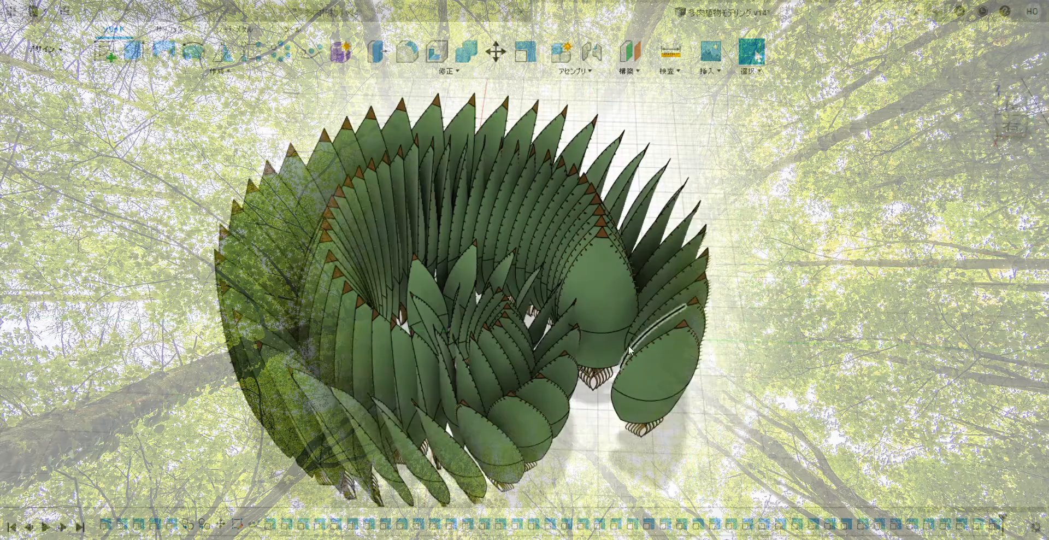
pyautogui.keyDown('shift'); pyautogui.moveTo(782, 314); pyautogui.dragTo(803, 333, button='middle'); pyautogui.keyUp('shift')
# Copy the innermost leaf, turn the copy about half a turn and place it beside the original near the plant's center.
pyautogui.click(1011, 117)
pyautogui.click(495, 52)
pyautogui.click(426, 288)
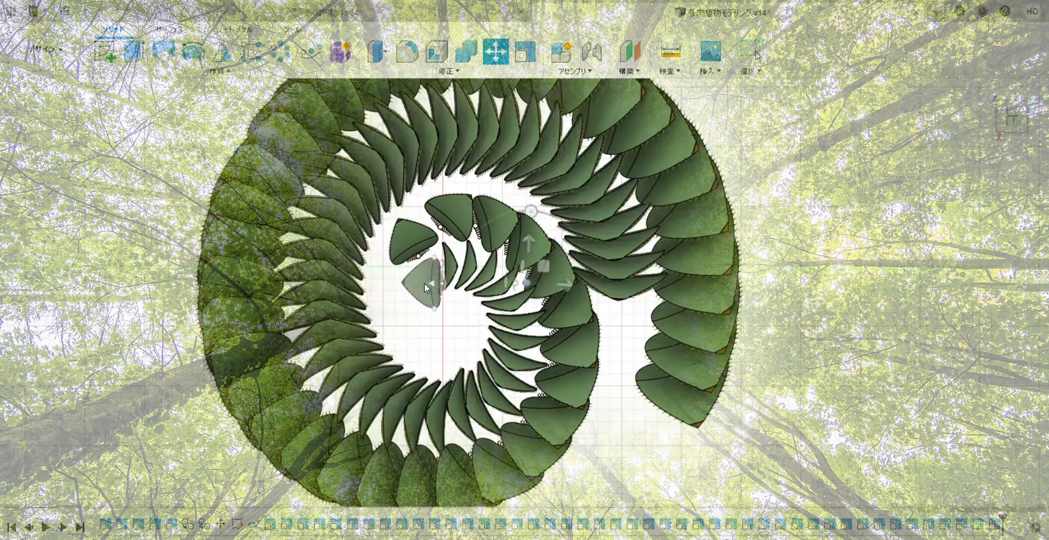
pyautogui.scroll(4, 431, 286)
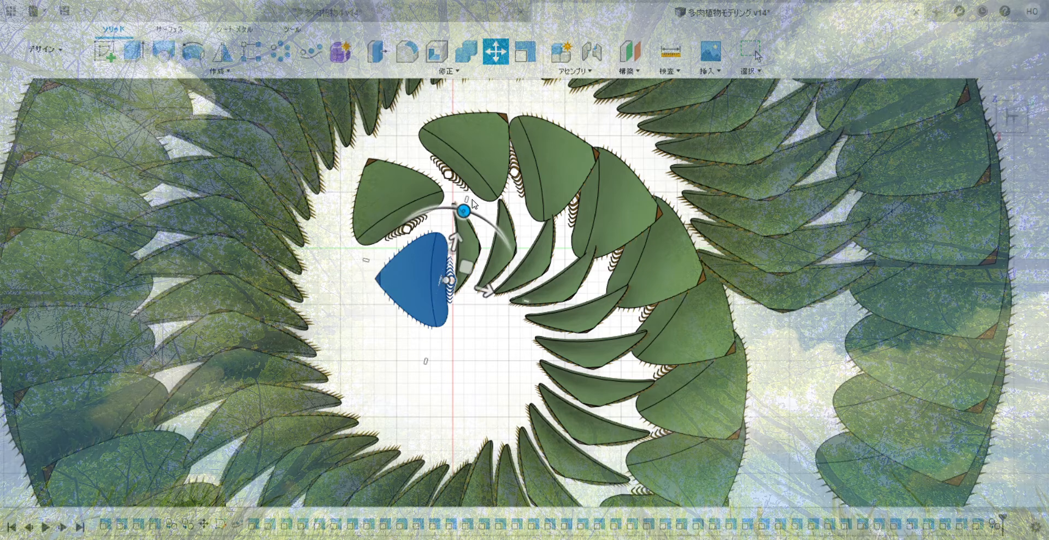
pyautogui.moveTo(471, 202); pyautogui.dragTo(433, 399)
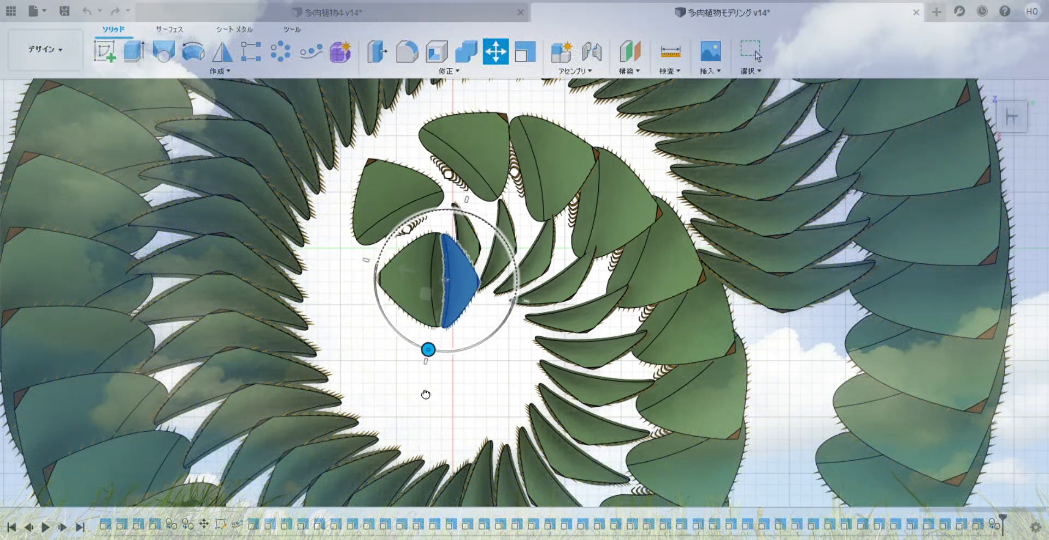
pyautogui.moveTo(437, 310); pyautogui.dragTo(447, 363)
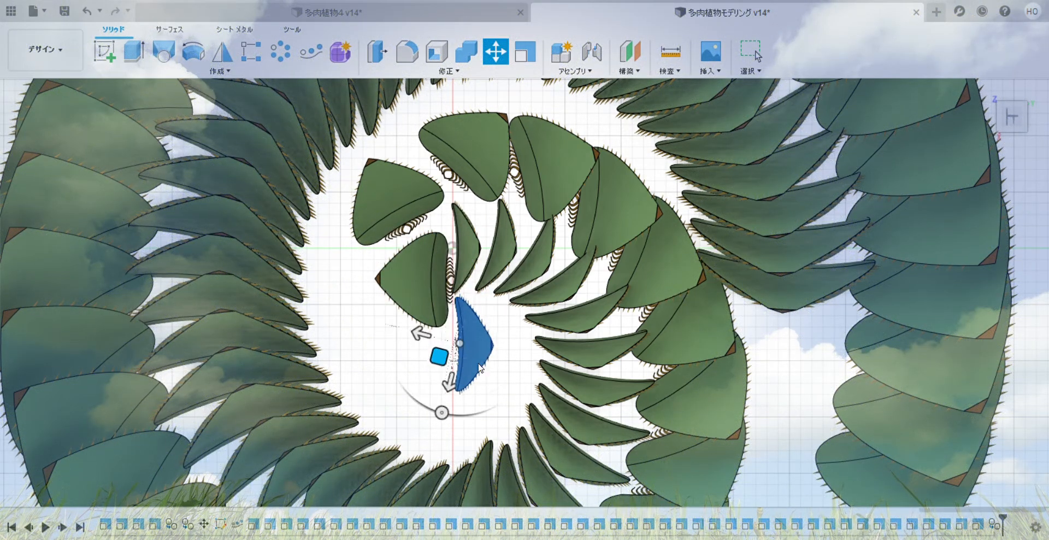
pyautogui.scroll(-2, 480, 368)
pyautogui.keyDown('shift'); pyautogui.moveTo(481, 369); pyautogui.dragTo(527, 314, button='middle'); pyautogui.keyUp('shift')
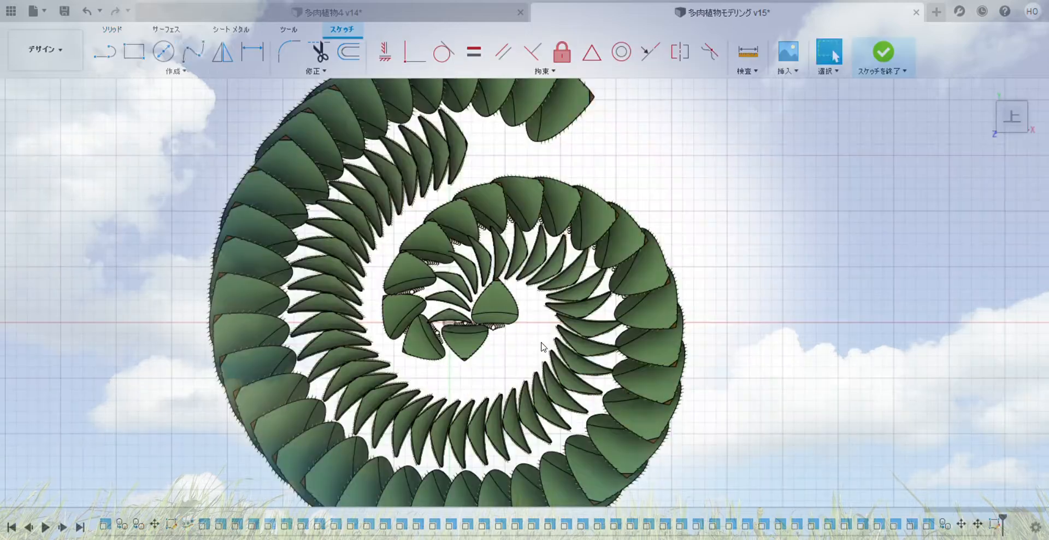
# Start a spiral spline at the copied center leaf, looping around the innermost leaves and along the outside of the inner turn.
pyautogui.click(520, 298)
pyautogui.scroll(3, 532, 321)
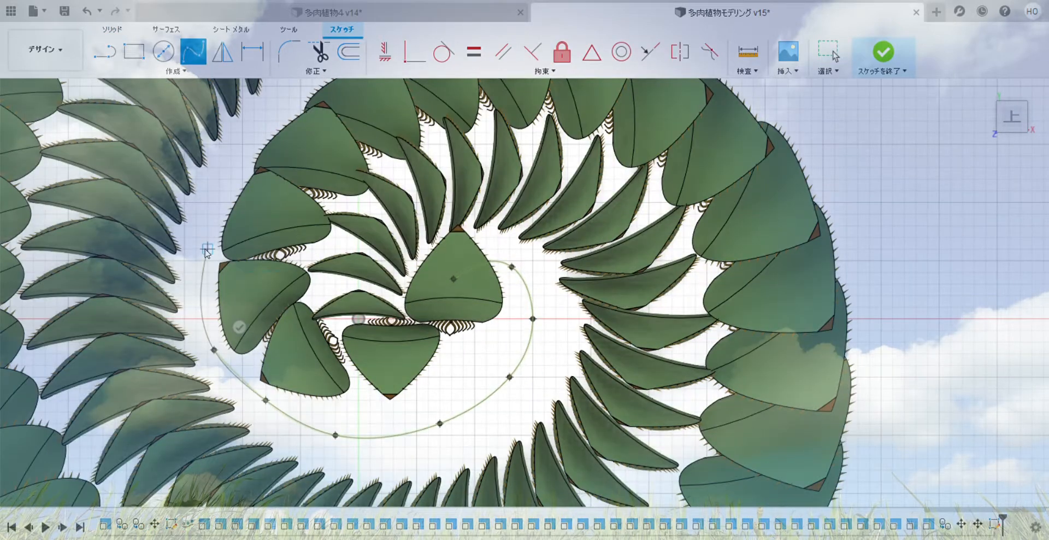
pyautogui.click(207, 249)
pyautogui.click(235, 147)
pyautogui.moveTo(285, 107); pyautogui.dragTo(276, 239, button='middle')
pyautogui.click(306, 210)
pyautogui.scroll(3, 360, 169)
pyautogui.click(358, 181)
pyautogui.click(501, 116)
pyautogui.click(577, 129)
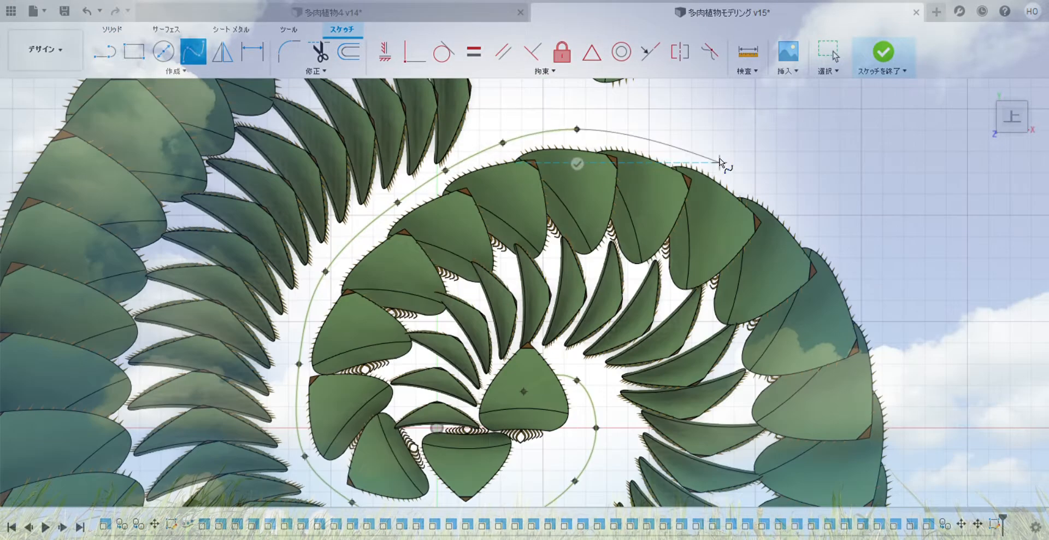
# Continue the spiral spline down the side of the plant and beneath the outer row of leaves.
pyautogui.click(720, 163)
pyautogui.click(845, 247)
pyautogui.moveTo(856, 262); pyautogui.dragTo(661, 86, button='middle')
pyautogui.scroll(1, 664, 89)
pyautogui.click(708, 225)
pyautogui.click(714, 363)
pyautogui.click(702, 473)
pyautogui.moveTo(701, 474); pyautogui.dragTo(808, 203, button='middle')
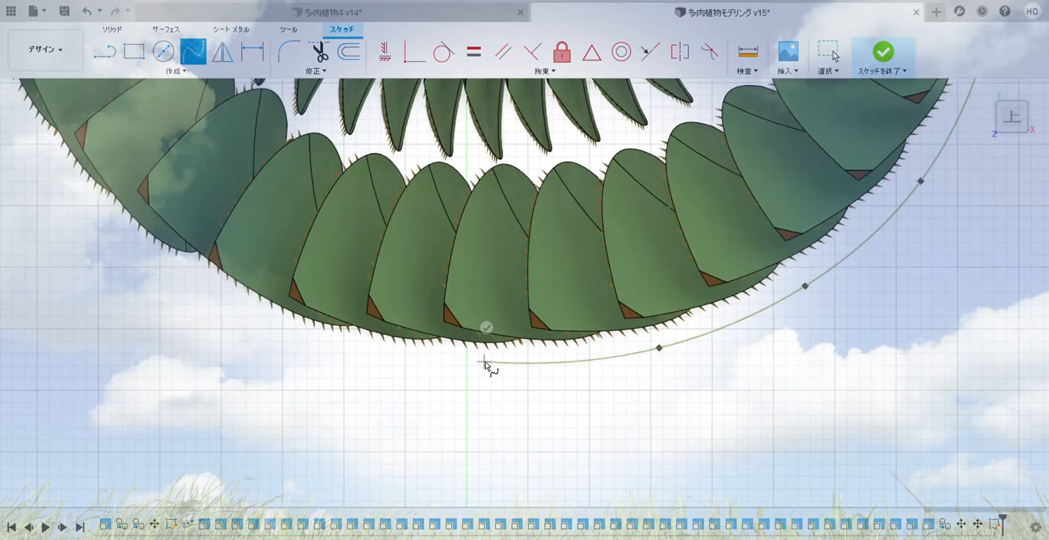
pyautogui.click(147, 267)
pyautogui.moveTo(147, 267); pyautogui.dragTo(398, 461, button='middle')
# Run the spline up the opposite side and over the outer row, end it beyond the last leaf and finish the sketch.
pyautogui.click(286, 344)
pyautogui.click(175, 264)
pyautogui.click(197, 112)
pyautogui.moveTo(197, 112); pyautogui.dragTo(166, 333, button='middle')
pyautogui.click(294, 132)
pyautogui.moveTo(294, 133); pyautogui.dragTo(194, 363, button='middle')
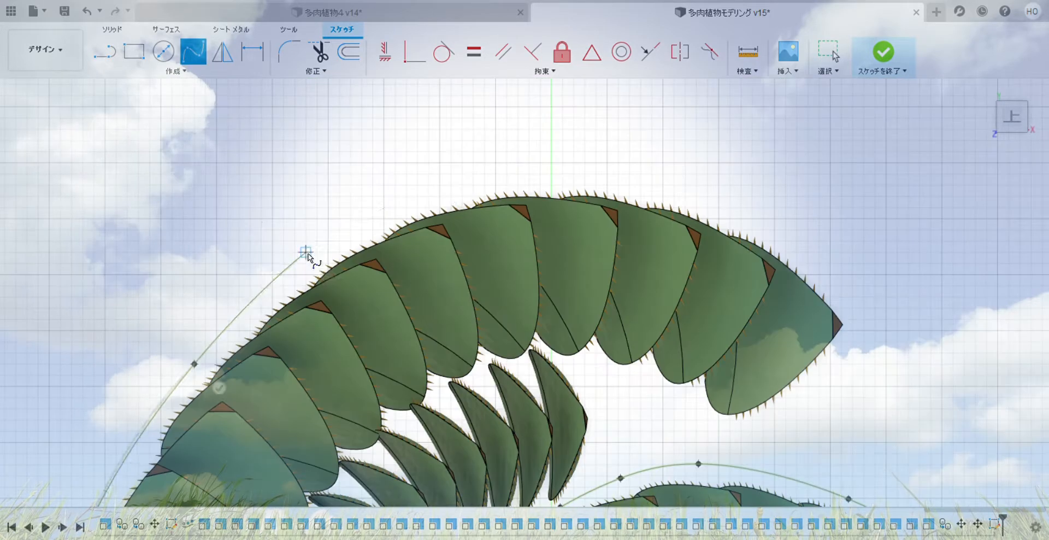
pyautogui.click(800, 238)
pyautogui.moveTo(800, 238); pyautogui.dragTo(523, 84, button='middle')
pyautogui.click(622, 184)
pyautogui.click(689, 267)
pyautogui.press('Return')
pyautogui.scroll(-5, 689, 268)
pyautogui.click(883, 51)
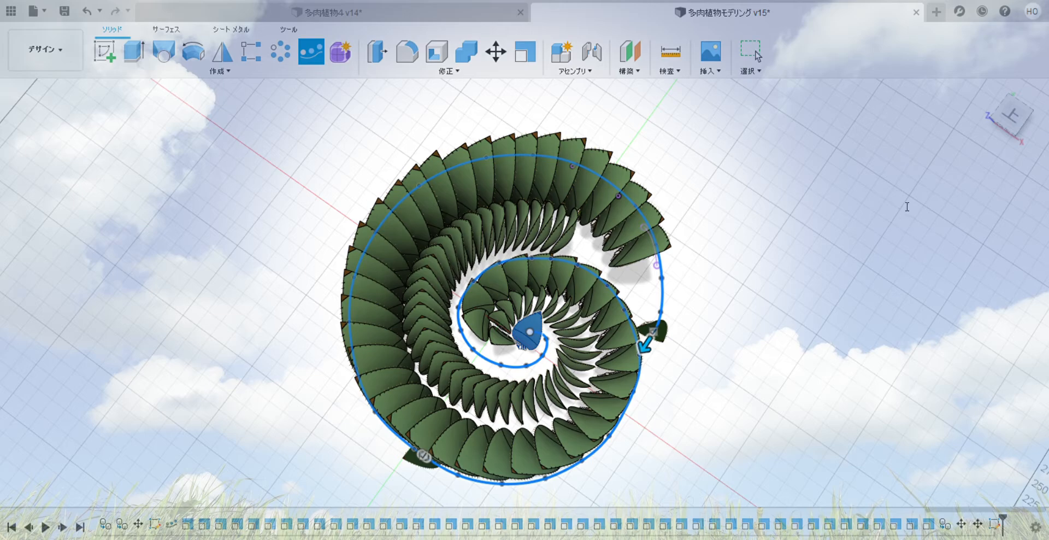
# Pattern the copied center leaf along the full length of the new spiral spline.
pyautogui.press('Return')
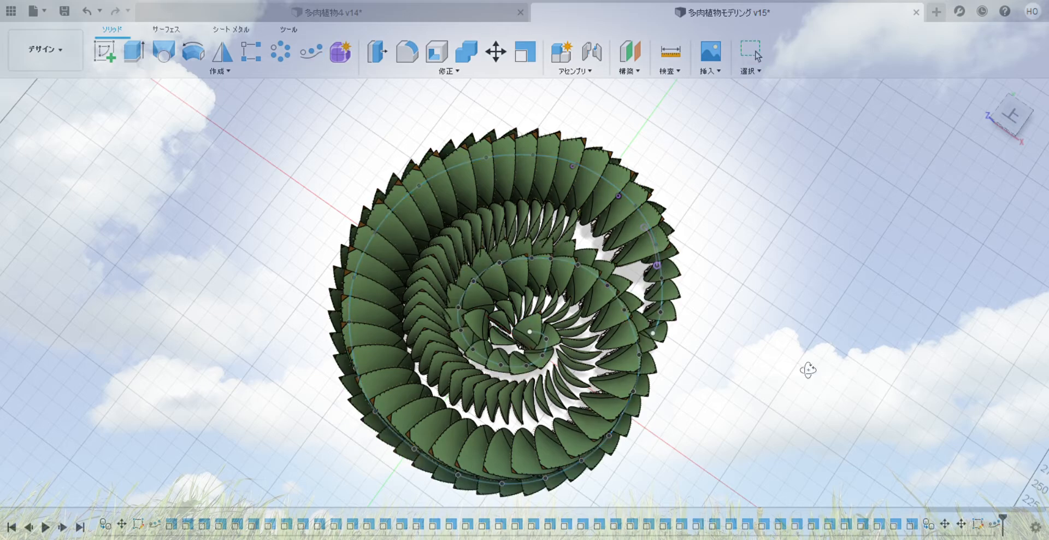
pyautogui.keyDown('shift'); pyautogui.moveTo(807, 370); pyautogui.dragTo(661, 299, button='middle'); pyautogui.keyUp('shift')
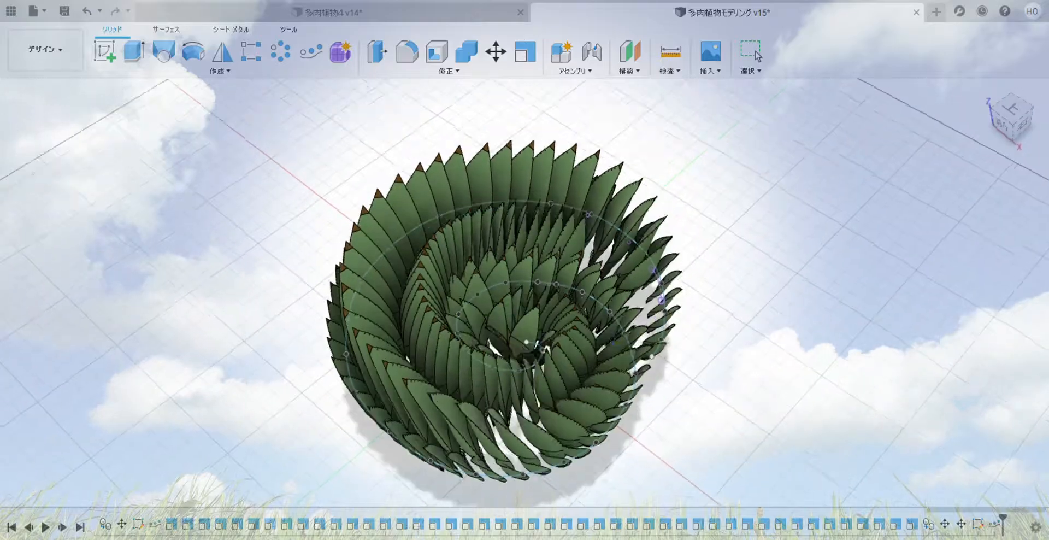
pyautogui.scroll(10, 588, 349)
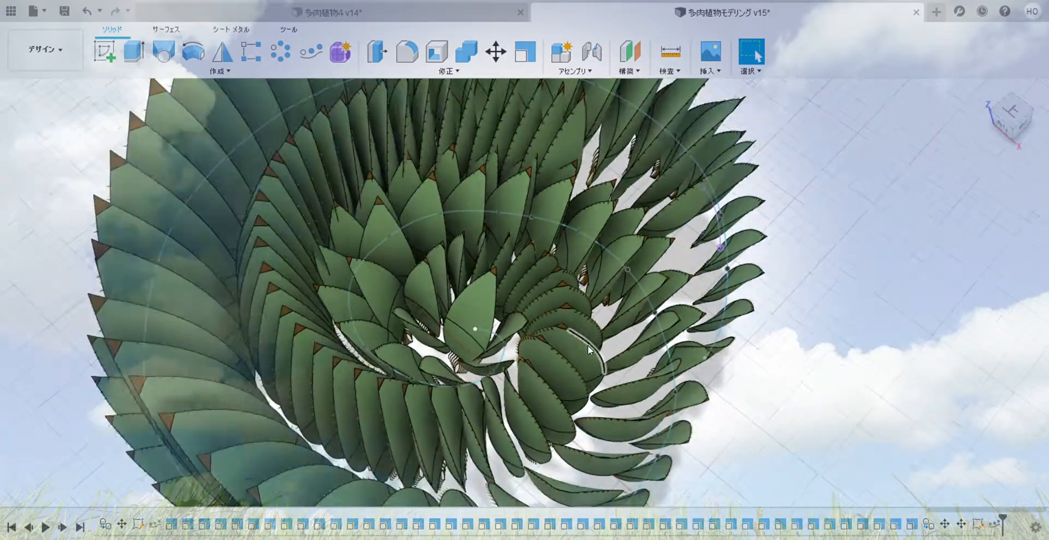
pyautogui.keyDown('shift'); pyautogui.moveTo(775, 382); pyautogui.dragTo(810, 353, button='middle'); pyautogui.keyUp('shift')
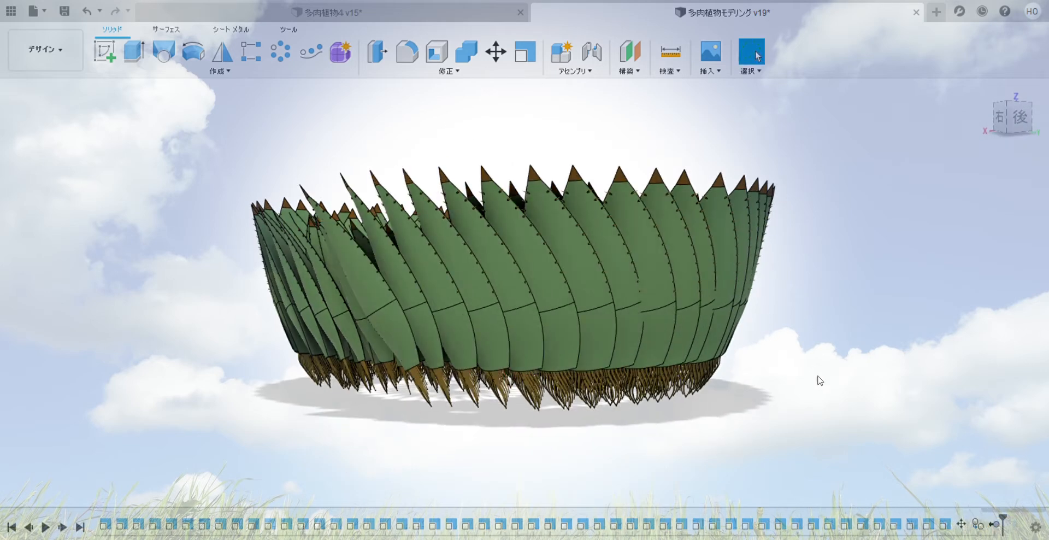
# Remove the misplaced leaf that overlaps the inner rows behind the plant's center.
pyautogui.keyDown('shift'); pyautogui.moveTo(819, 378); pyautogui.dragTo(797, 404, button='middle'); pyautogui.keyUp('shift')
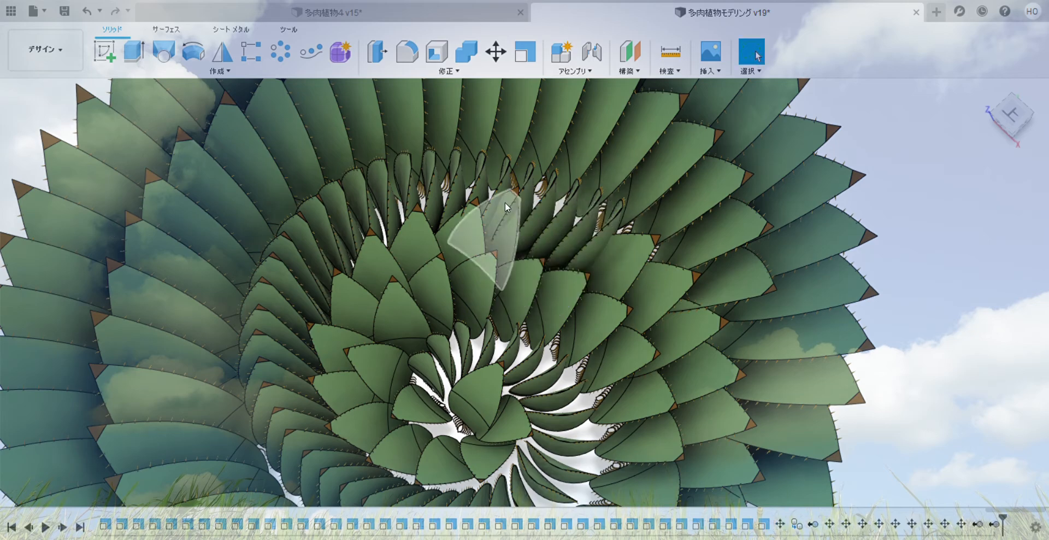
pyautogui.click(505, 202)
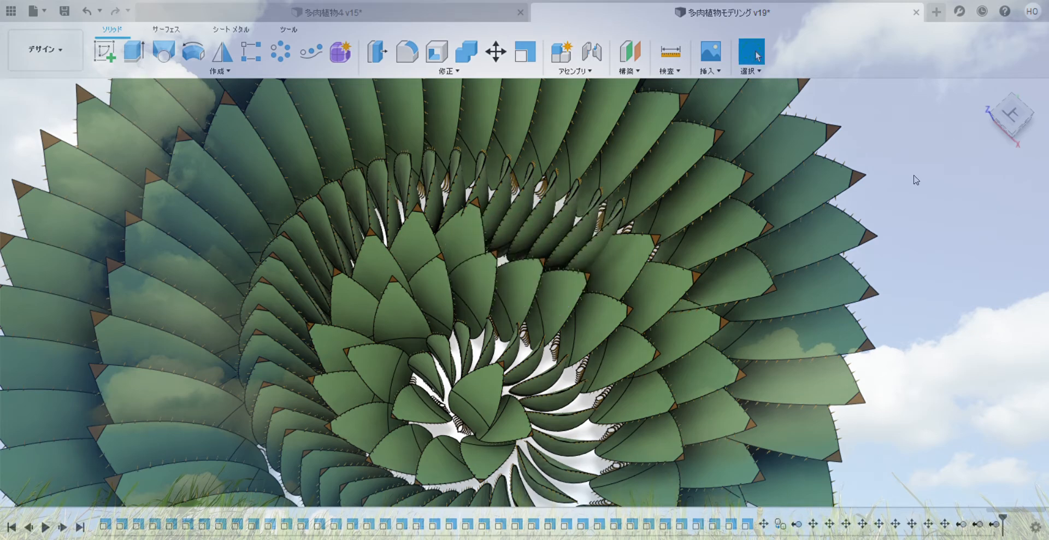
pyautogui.keyDown('shift'); pyautogui.moveTo(896, 235); pyautogui.dragTo(896, 339, button='middle'); pyautogui.keyUp('shift')
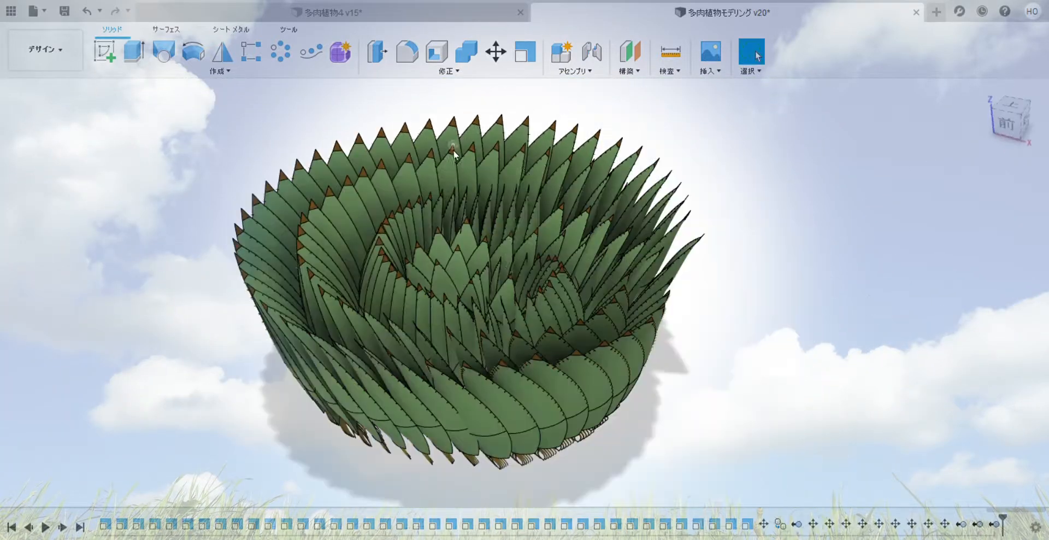
# Tilt a copy of the outermost leaf further outward and lower it beside the base of the outer row.
pyautogui.press('m')
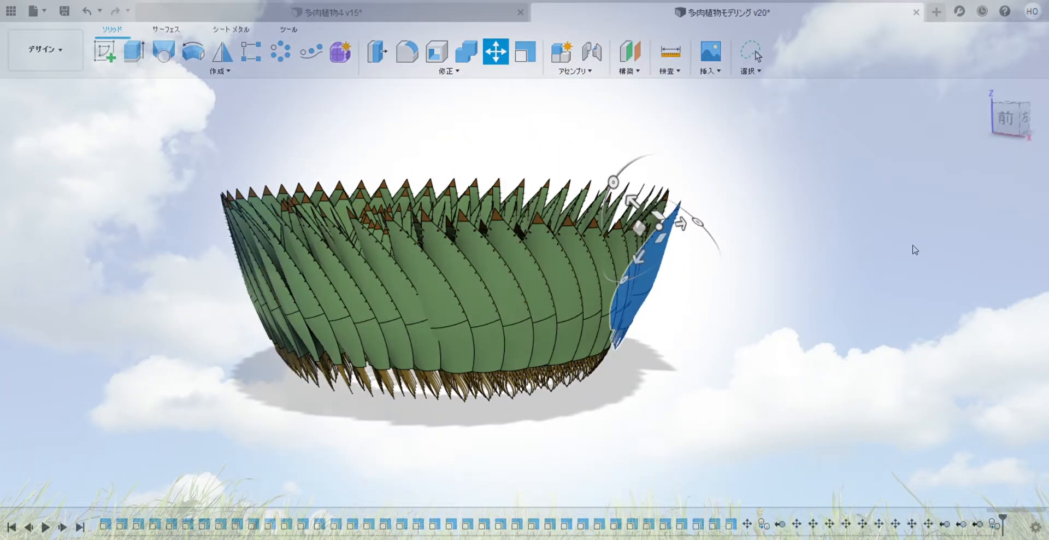
pyautogui.moveTo(660, 326); pyautogui.dragTo(718, 360)
pyautogui.moveTo(663, 435); pyautogui.dragTo(628, 489, button='middle')
pyautogui.moveTo(567, 431); pyautogui.dragTo(579, 451)
pyautogui.scroll(-3, 689, 470)
pyautogui.moveTo(689, 469); pyautogui.dragTo(708, 442, button='middle')
pyautogui.moveTo(706, 440); pyautogui.dragTo(708, 444)
pyautogui.keyDown('shift'); pyautogui.moveTo(708, 444); pyautogui.dragTo(729, 423, button='middle'); pyautogui.keyUp('shift')
pyautogui.scroll(3, 729, 423)
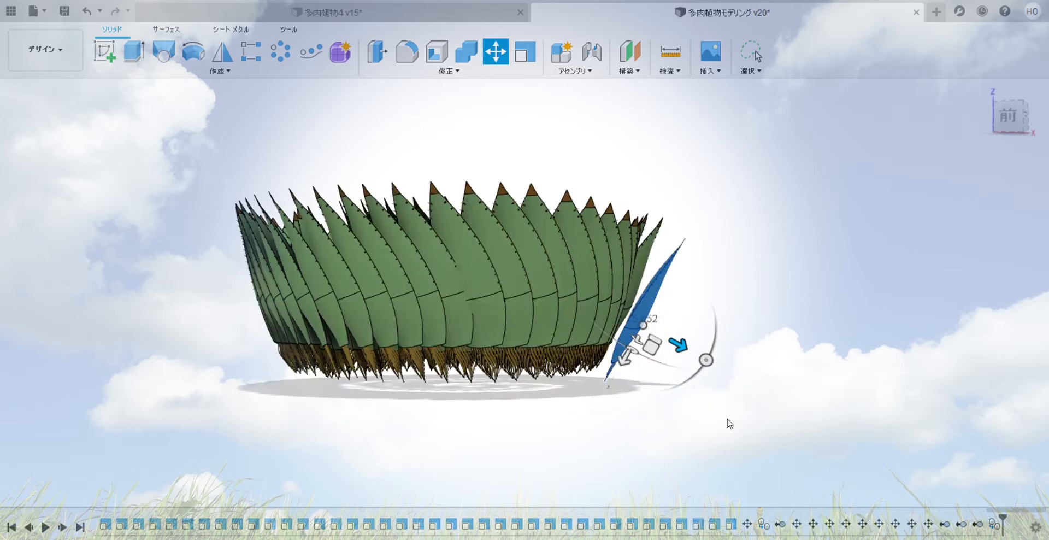
pyautogui.moveTo(654, 355); pyautogui.dragTo(655, 352)
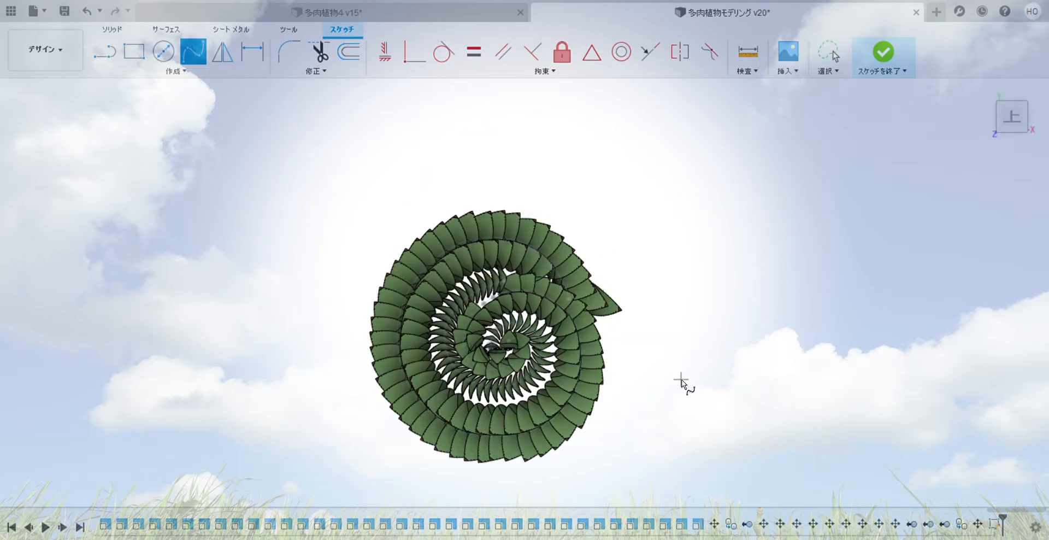
# Sketch a spline from the tilted leaf copy once around the outside of the whole plant.
pyautogui.click(677, 243)
pyautogui.click(663, 309)
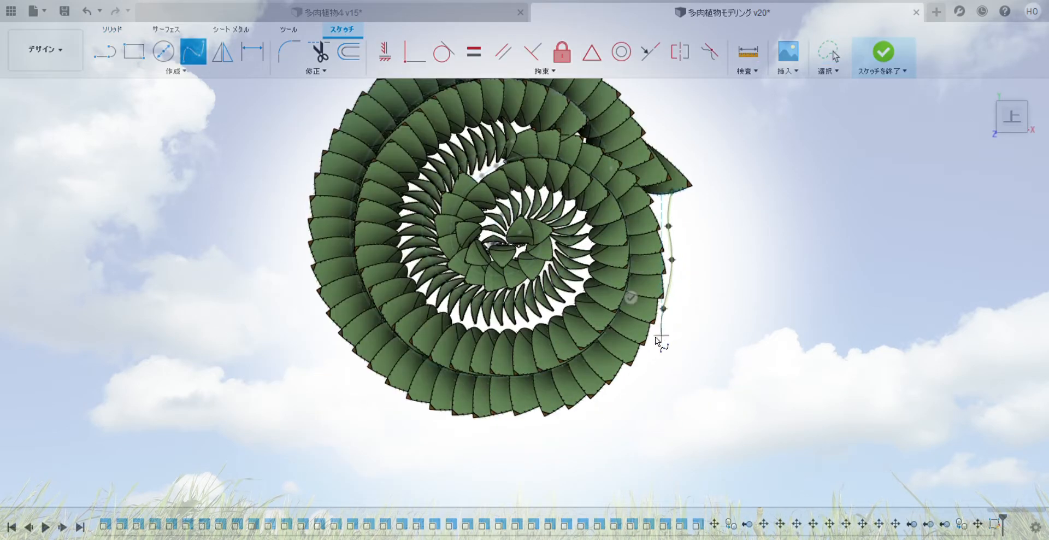
pyautogui.click(647, 350)
pyautogui.scroll(3, 645, 352)
pyautogui.click(568, 421)
pyautogui.scroll(2, 470, 473)
pyautogui.click(470, 472)
pyautogui.scroll(-3, 260, 484)
pyautogui.click(368, 426)
pyautogui.scroll(3, 325, 378)
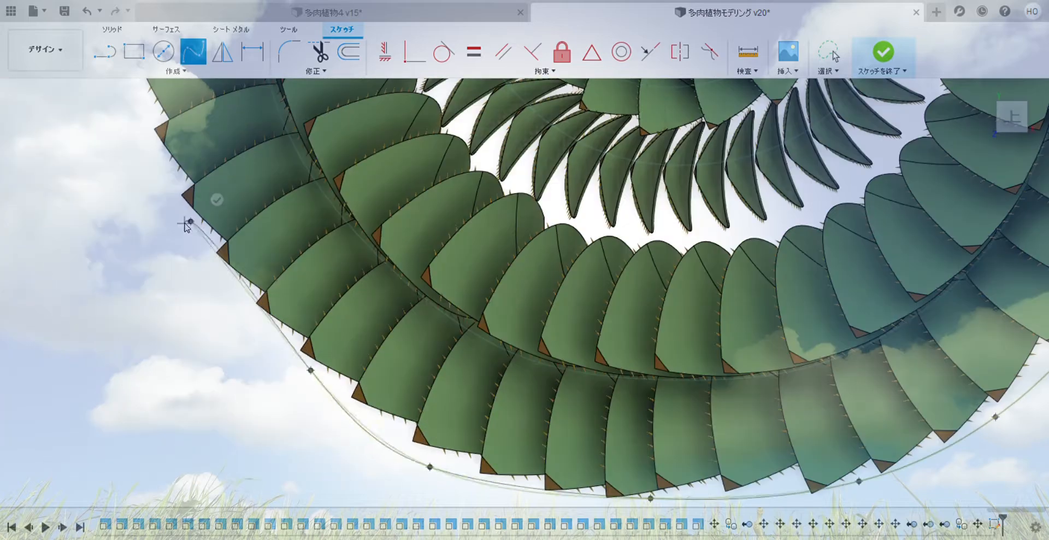
pyautogui.scroll(-5, 246, 273)
pyautogui.scroll(5, 380, 200)
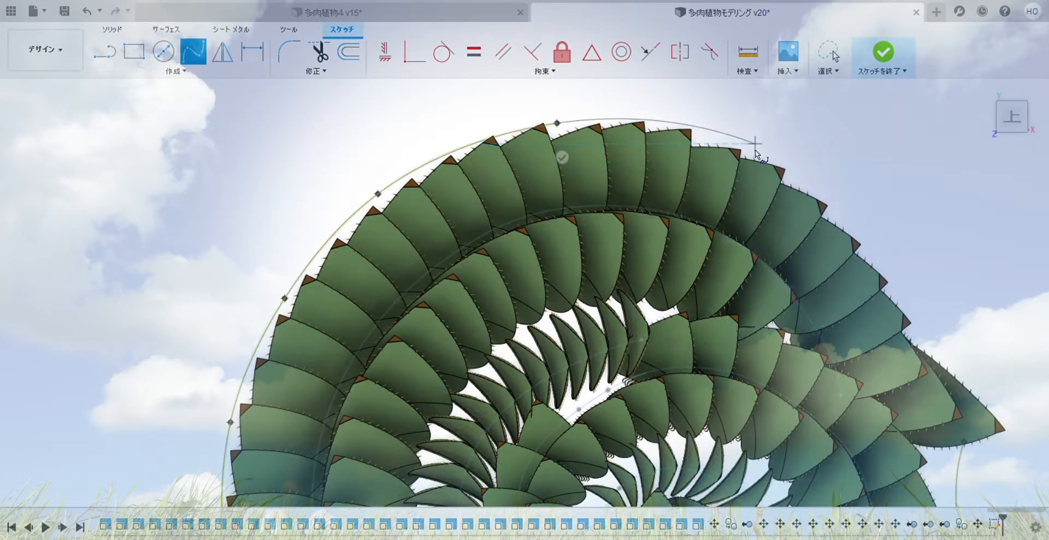
pyautogui.click(757, 147)
pyautogui.moveTo(869, 236); pyautogui.dragTo(571, 175, button='middle')
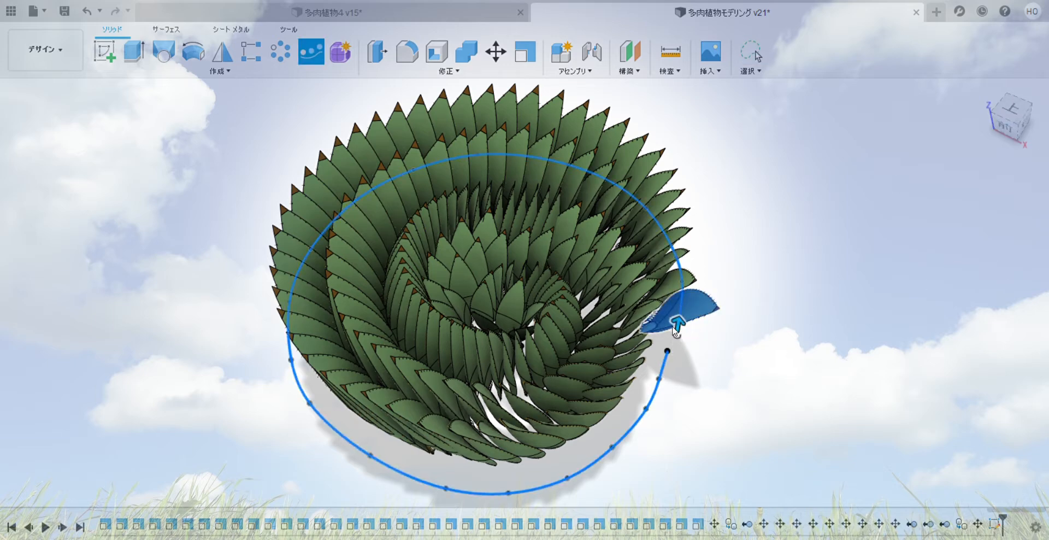
# Pattern the tilted leaf copy along the spline that encircles the plant.
pyautogui.moveTo(626, 221); pyautogui.dragTo(361, 292)
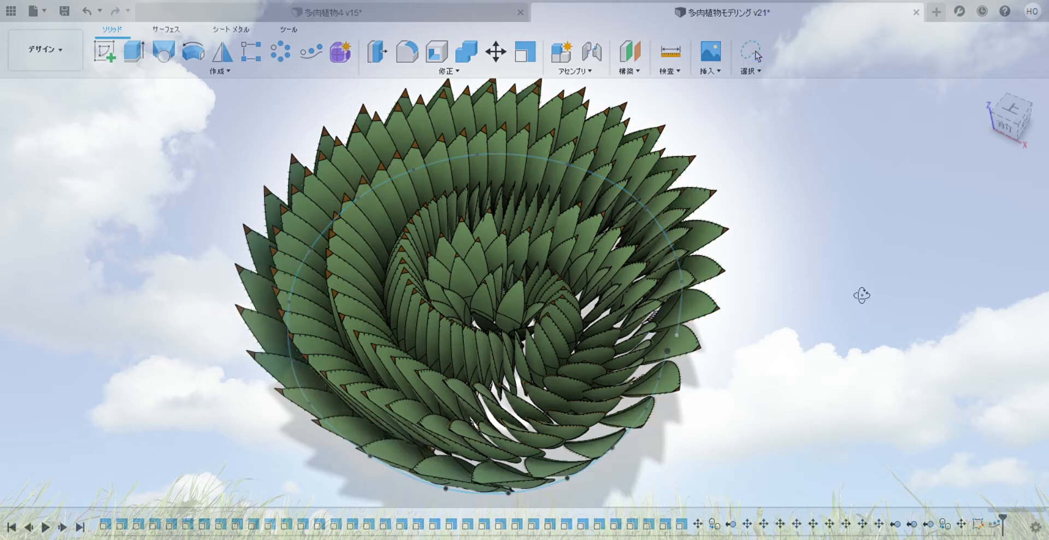
pyautogui.keyDown('shift'); pyautogui.moveTo(861, 295); pyautogui.dragTo(927, 427, button='middle'); pyautogui.keyUp('shift')
# Copy a leaf at the end of the outermost row, tilt it further outward and scale it up.
pyautogui.click(984, 89)
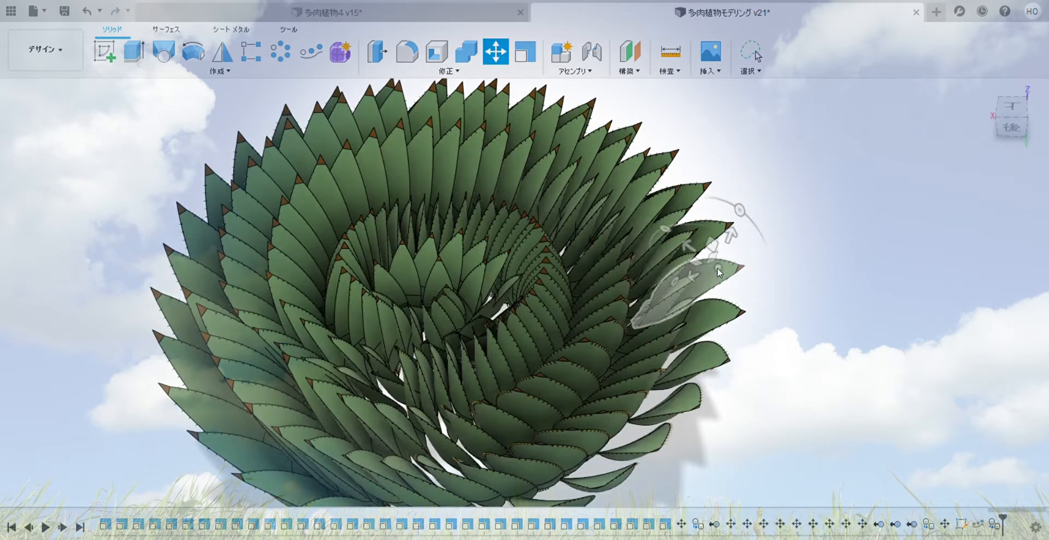
pyautogui.click(1011, 108)
pyautogui.click(686, 320)
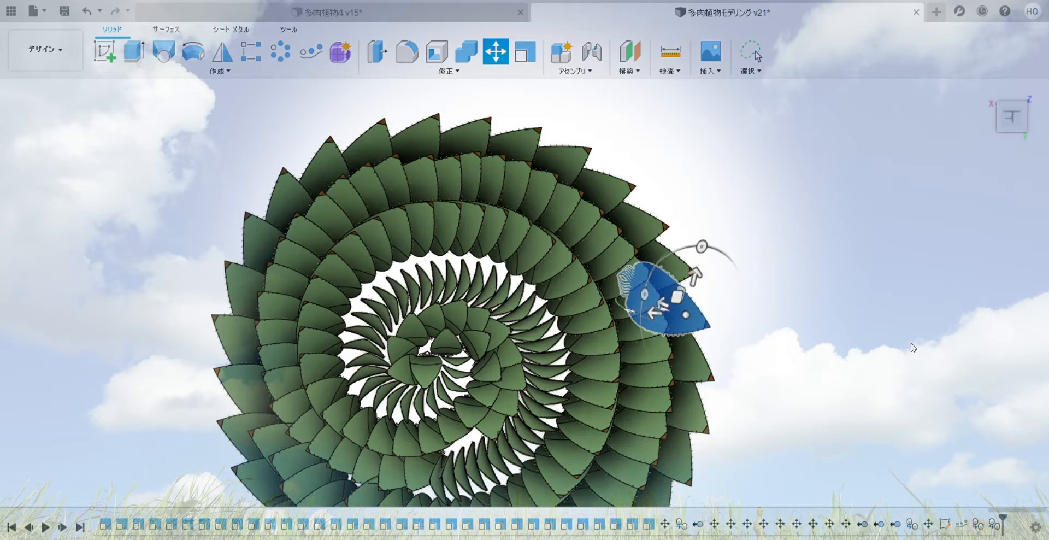
pyautogui.keyDown('shift'); pyautogui.moveTo(835, 416); pyautogui.dragTo(726, 374, button='middle'); pyautogui.keyUp('shift')
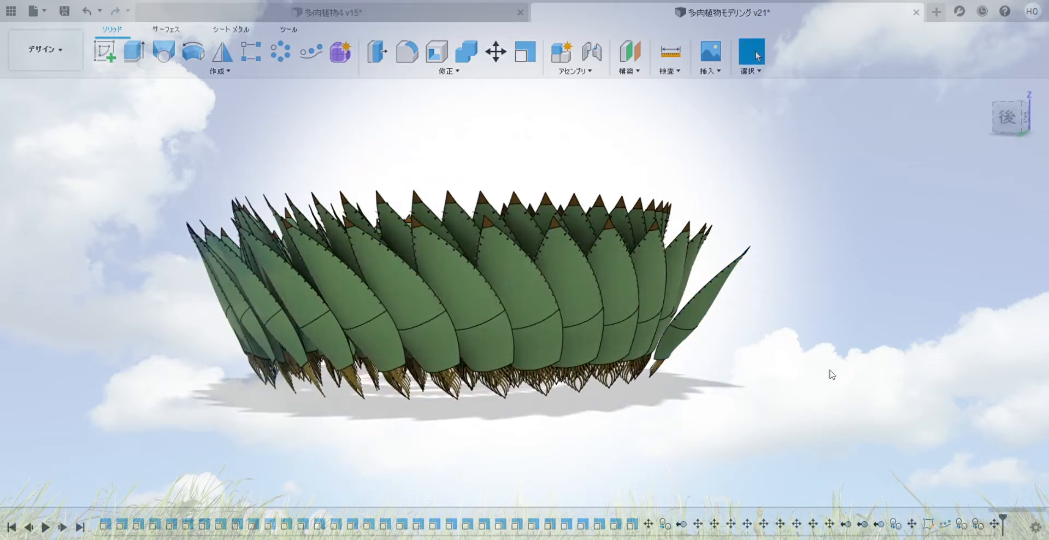
pyautogui.keyDown('shift'); pyautogui.moveTo(831, 375); pyautogui.dragTo(834, 311, button='middle'); pyautogui.keyUp('shift')
pyautogui.click(635, 314)
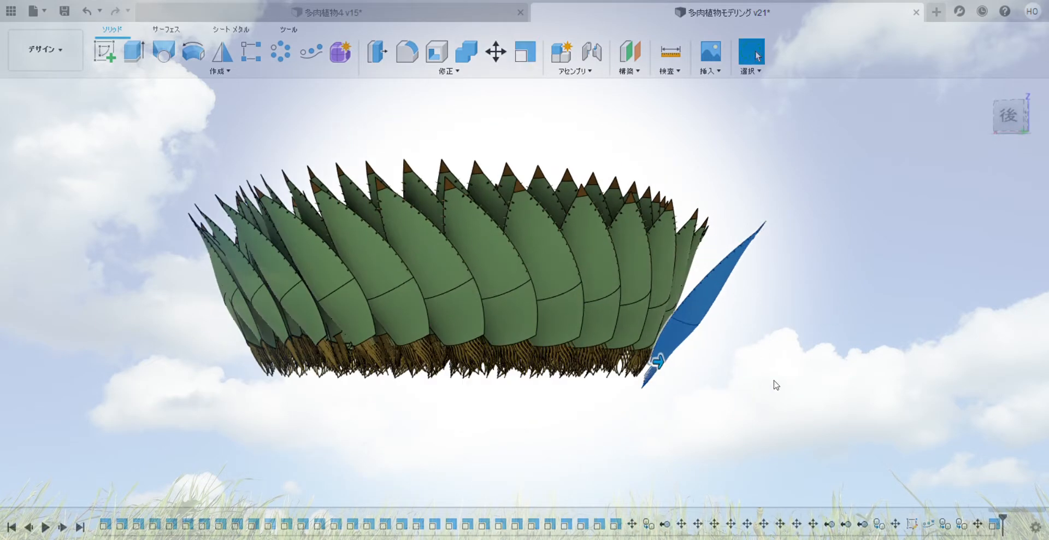
pyautogui.click(773, 380)
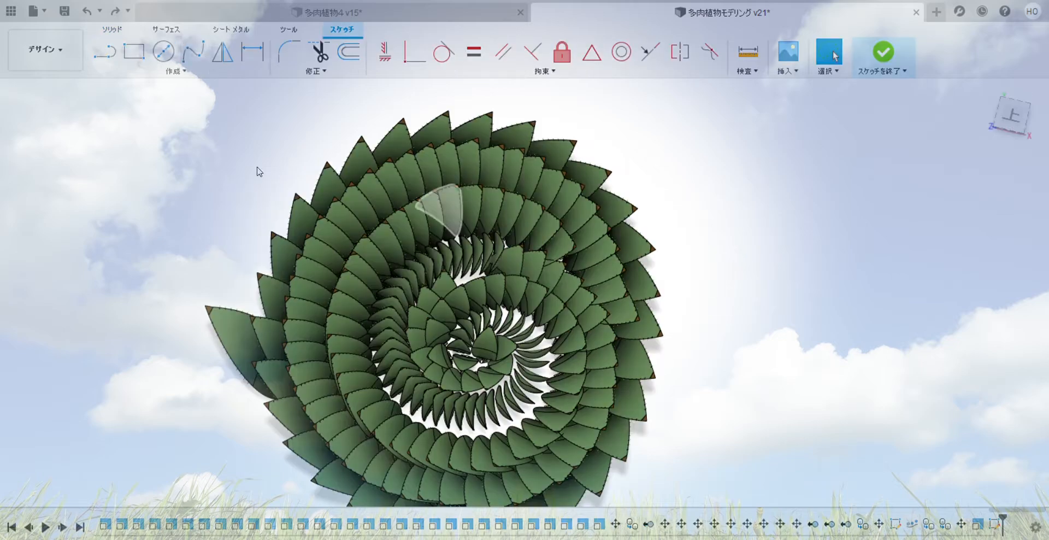
# Start another spline from the enlarged leaf, following the leaf tips over the upper side of the outermost row.
pyautogui.moveTo(257, 169); pyautogui.dragTo(329, 252, button='middle')
pyautogui.click(193, 52)
pyautogui.scroll(2, 323, 390)
pyautogui.click(508, 158)
pyautogui.scroll(3, 509, 162)
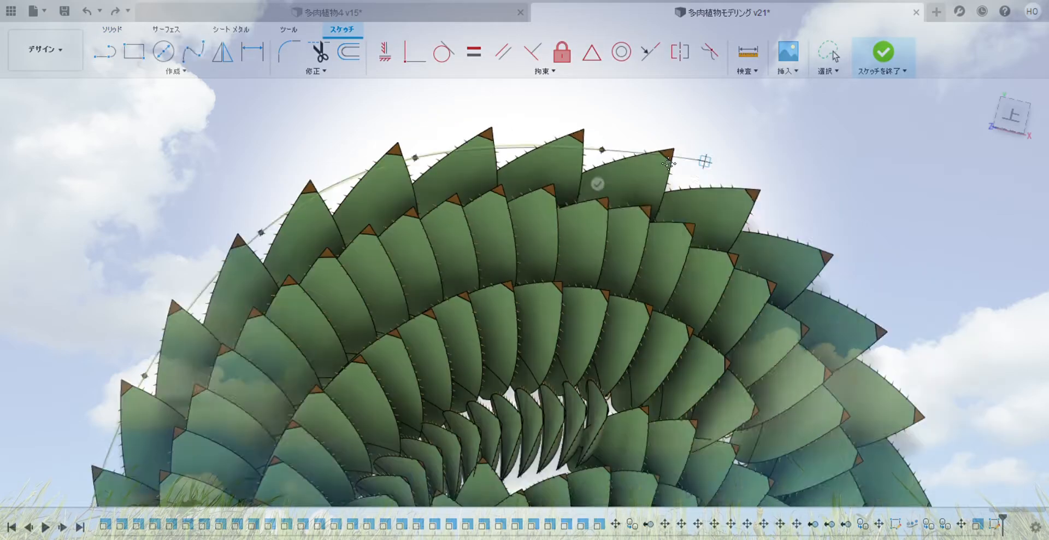
pyautogui.moveTo(703, 162); pyautogui.dragTo(436, 109, button='middle')
# Continue the spline around the remaining sides of the plant back towards the enlarged leaf and finish the sketch.
pyautogui.click(689, 408)
pyautogui.moveTo(689, 408); pyautogui.dragTo(784, 115, button='middle')
pyautogui.click(717, 280)
pyautogui.click(575, 400)
pyautogui.click(371, 435)
pyautogui.scroll(-4, 372, 436)
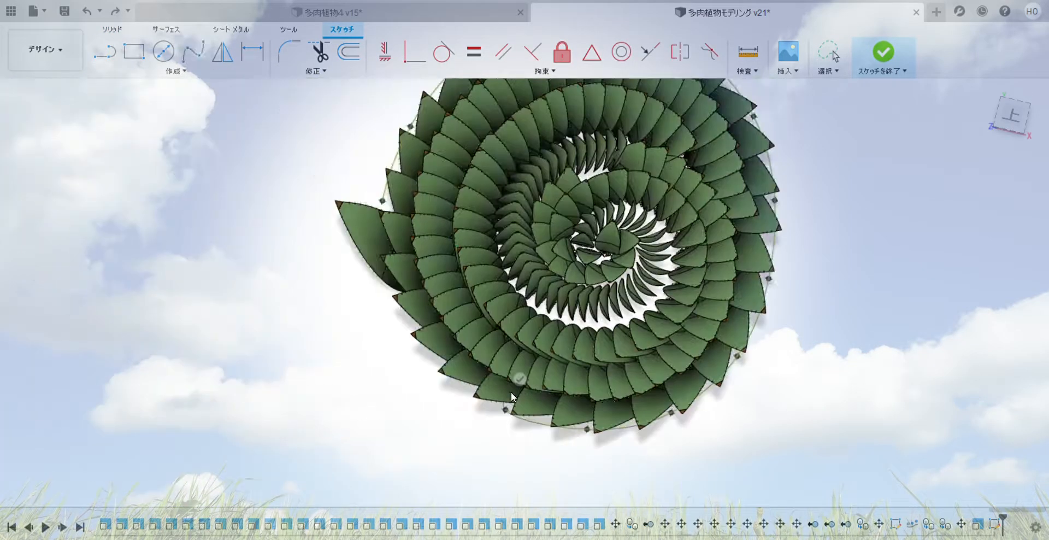
pyautogui.scroll(3, 371, 235)
pyautogui.click(332, 227)
pyautogui.scroll(-3, 546, 219)
pyautogui.press('Escape')
pyautogui.keyDown('shift'); pyautogui.moveTo(800, 358); pyautogui.dragTo(923, 262, button='middle'); pyautogui.keyUp('shift')
pyautogui.click(885, 54)
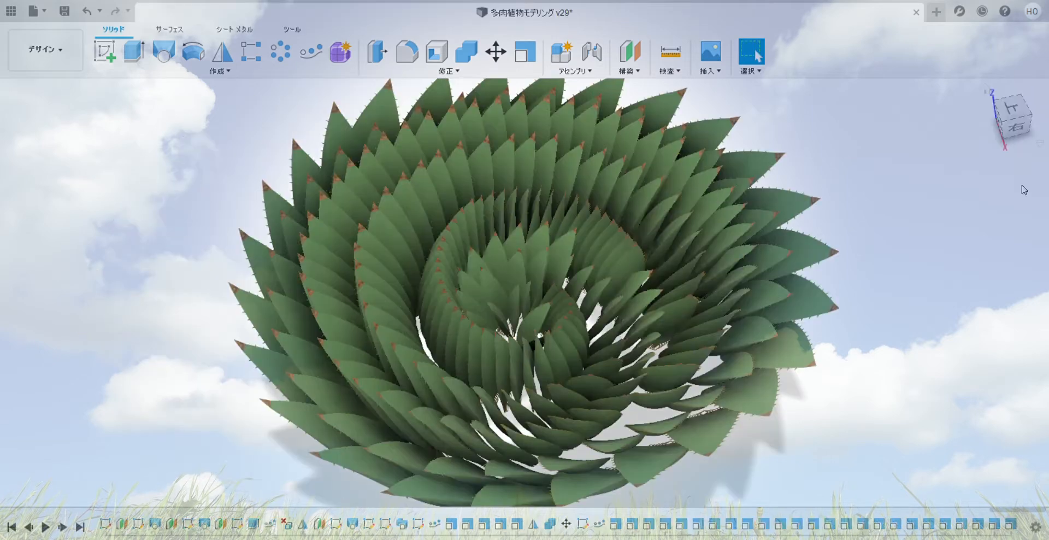
# Examine the finished plant from all around and up close, in the design view and in the rendered desert scene.
pyautogui.keyDown('shift'); pyautogui.moveTo(536, 246); pyautogui.dragTo(535, 204, button='middle'); pyautogui.keyUp('shift')
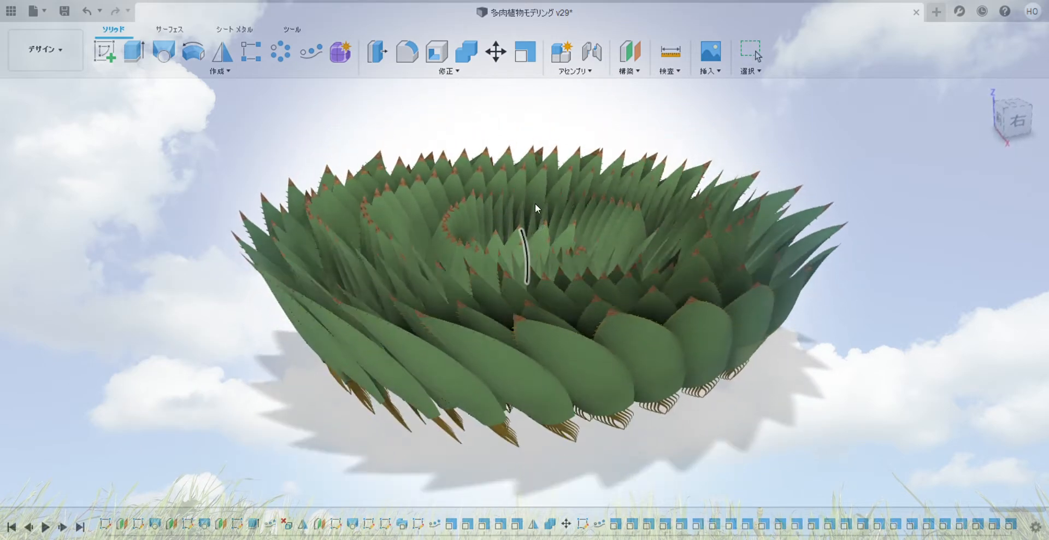
pyautogui.scroll(6, 530, 235)
pyautogui.keyDown('shift'); pyautogui.moveTo(830, 303); pyautogui.dragTo(96, 237, button='middle'); pyautogui.keyUp('shift')
pyautogui.scroll(-7, 592, 370)
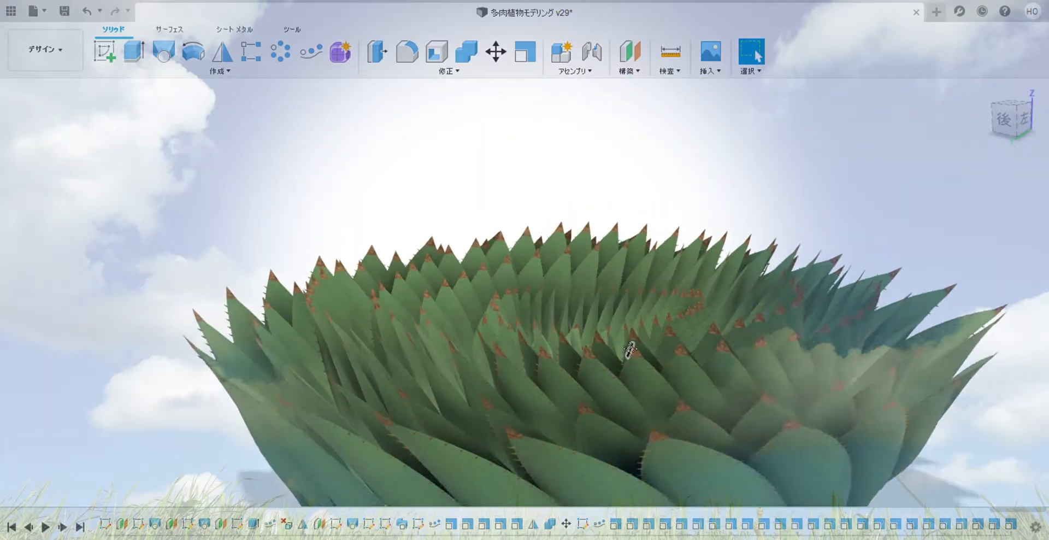
pyautogui.keyDown('shift'); pyautogui.moveTo(628, 351); pyautogui.dragTo(191, 277, button='middle'); pyautogui.keyUp('shift')
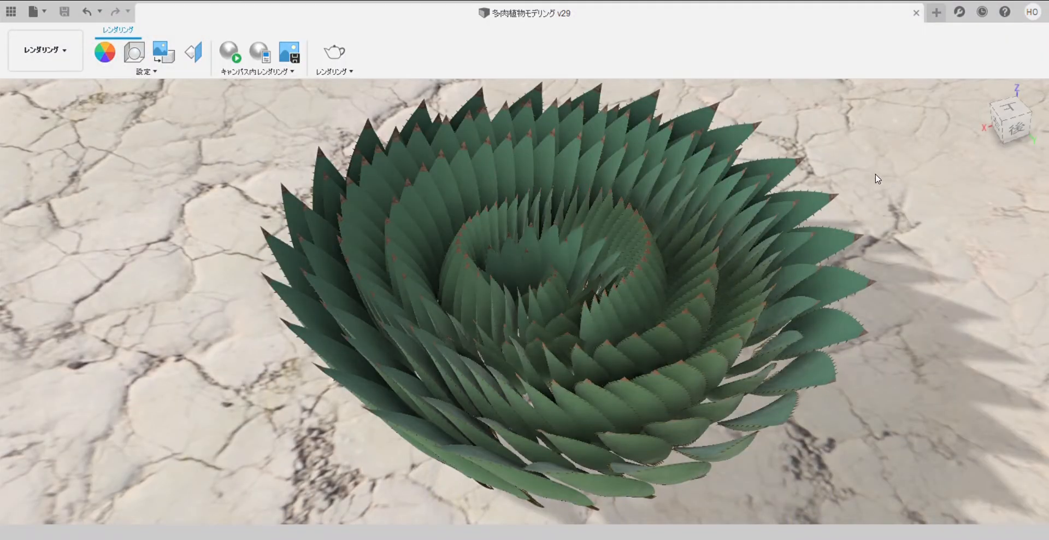
pyautogui.scroll(6, 542, 282)
pyautogui.keyDown('shift'); pyautogui.moveTo(495, 327); pyautogui.dragTo(22, 363, button='middle'); pyautogui.keyUp('shift')
pyautogui.keyDown('shift'); pyautogui.moveTo(460, 302); pyautogui.dragTo(539, 275, button='middle'); pyautogui.keyUp('shift')
pyautogui.scroll(-5, 475, 280)
pyautogui.scroll(5, 546, 275)
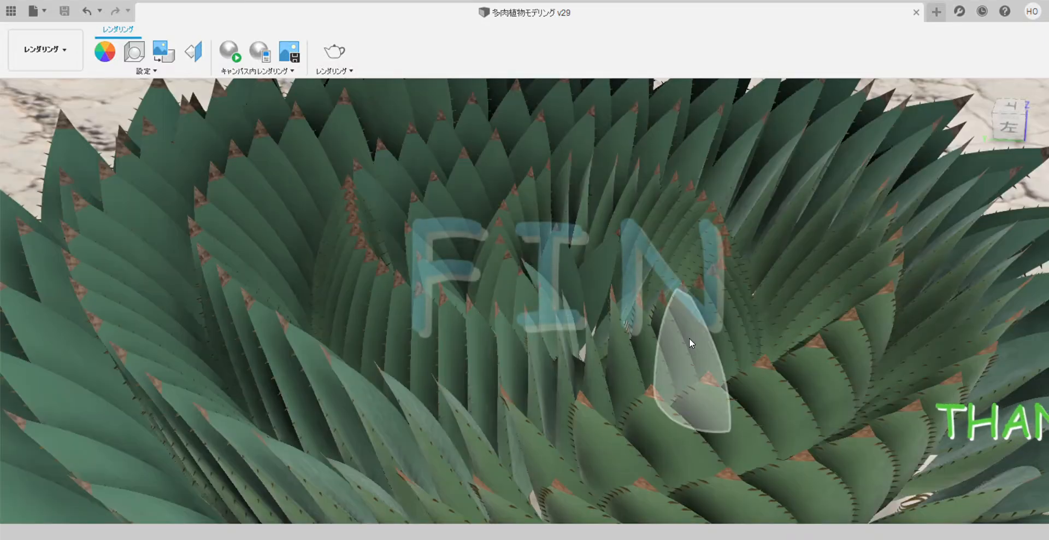
pyautogui.keyDown('shift'); pyautogui.moveTo(692, 338); pyautogui.dragTo(82, 267, button='middle'); pyautogui.keyUp('shift')
pyautogui.keyDown('shift'); pyautogui.moveTo(284, 282); pyautogui.dragTo(227, 278, button='middle'); pyautogui.keyUp('shift')
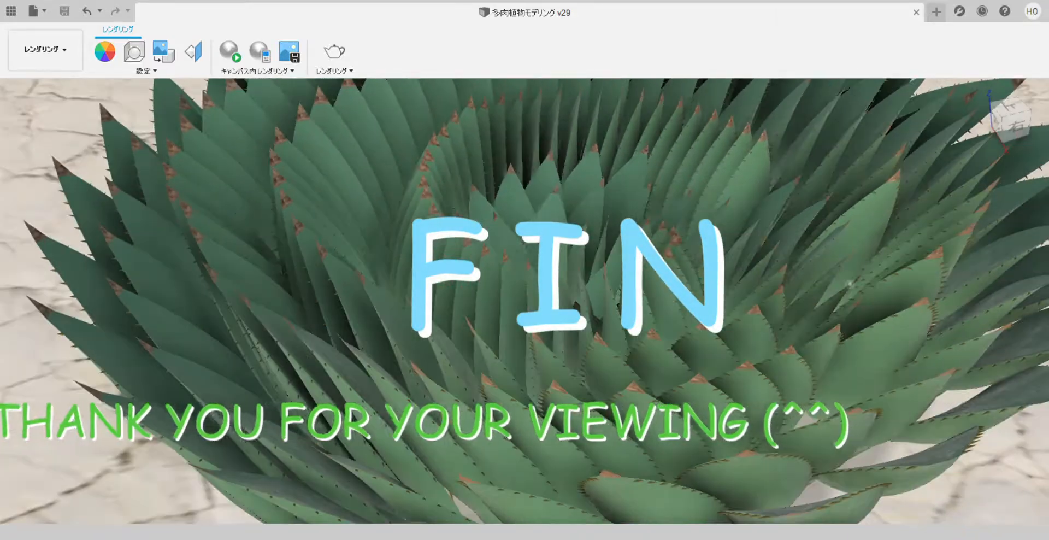